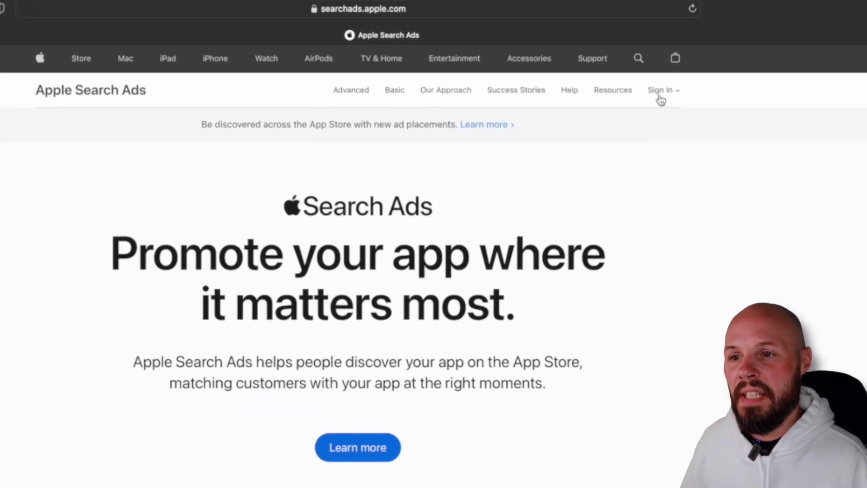
- Sign in to the Apple Search Ads Advanced account and begin creating a new campaign
click(589, 60)
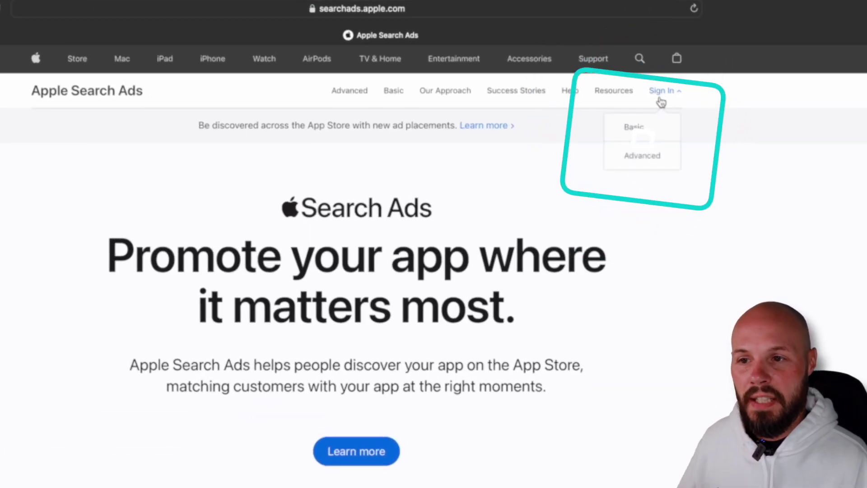
click(650, 159)
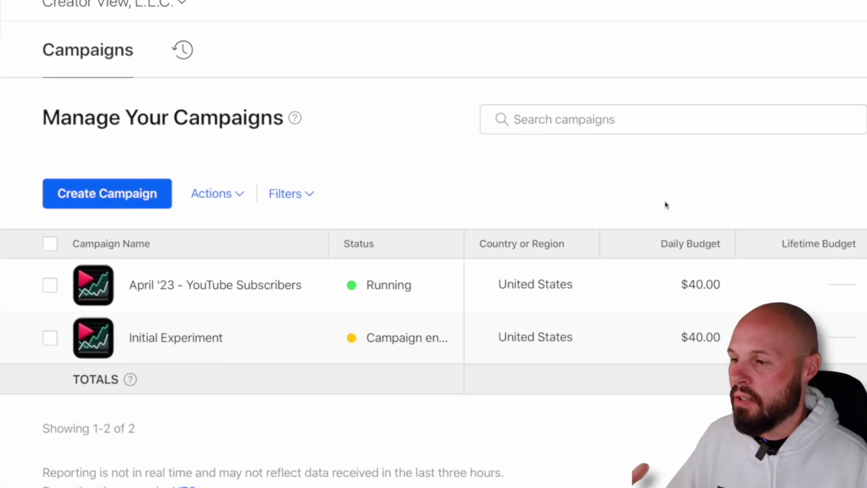
click(141, 190)
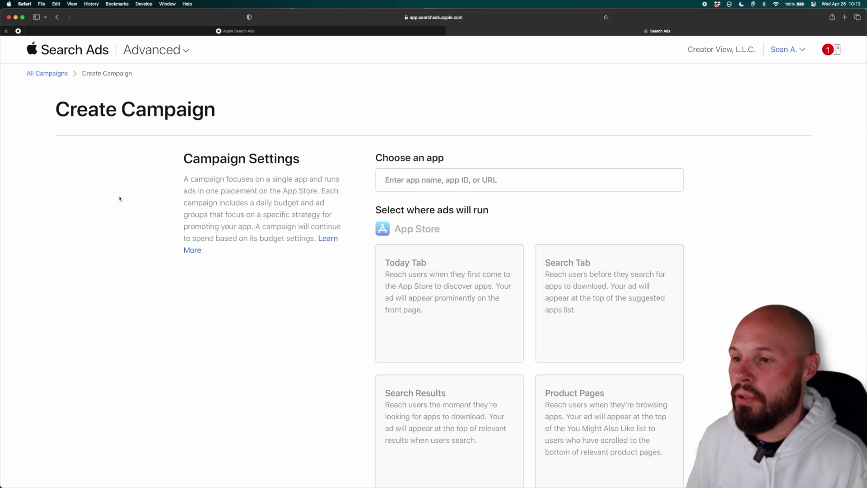
- Choose Creator View: Tracker for YT as the promoted app and enlarge the page
click(406, 181)
text(Cre)
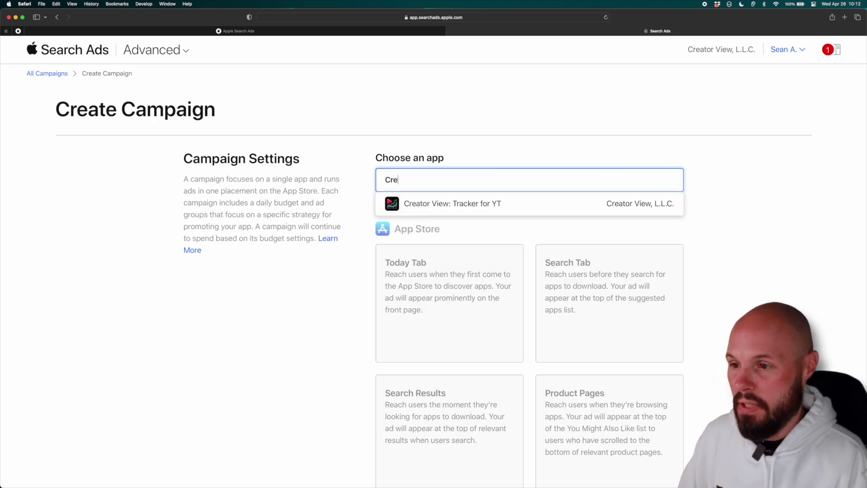
click(427, 201)
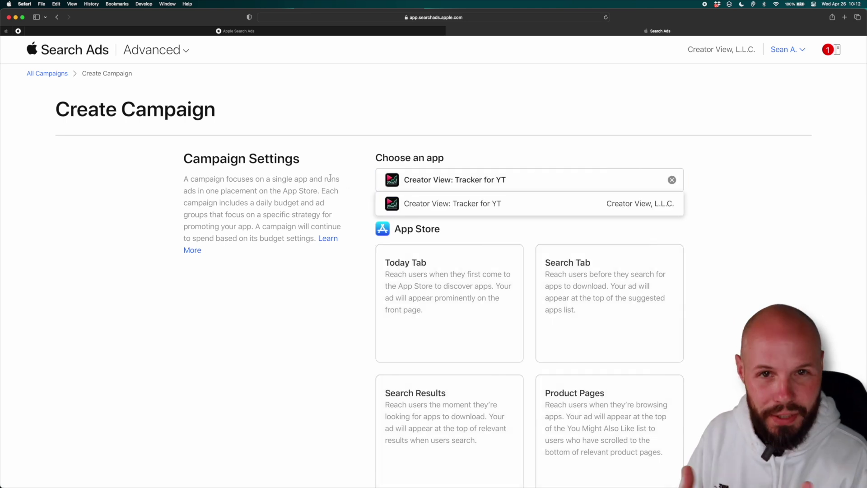
scroll(327, 181, down, 3)
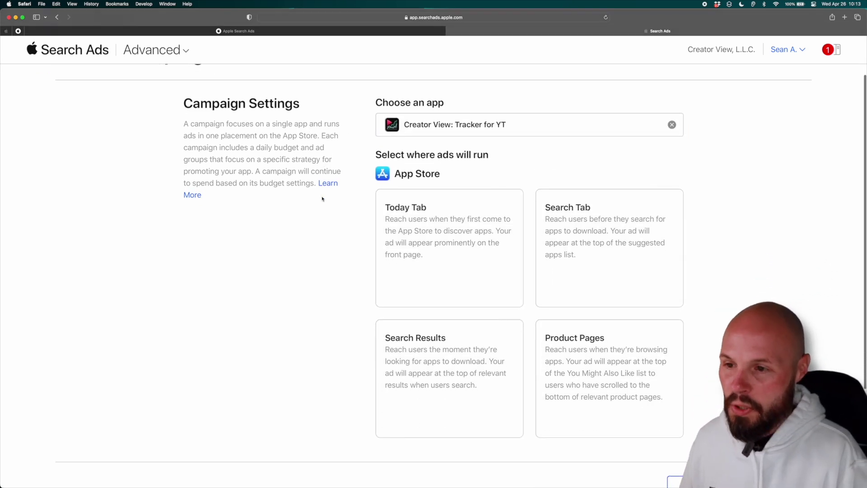
key(super+equal)
scroll(323, 199, down, 2)
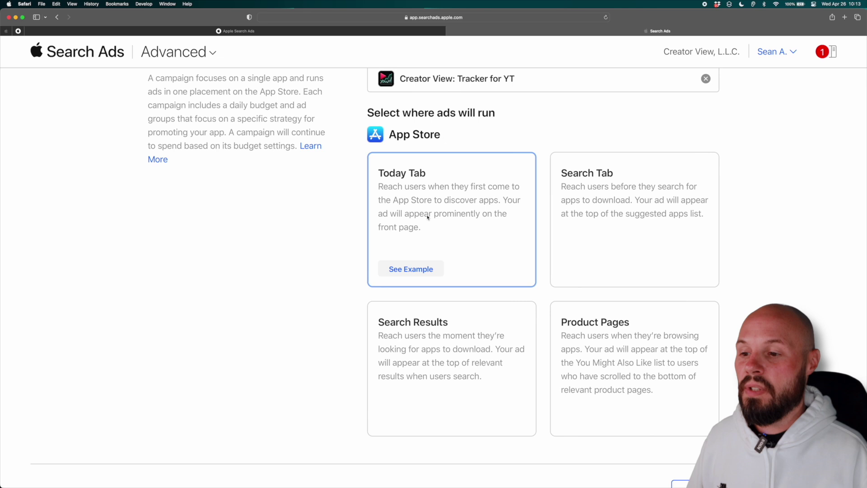
click(420, 271)
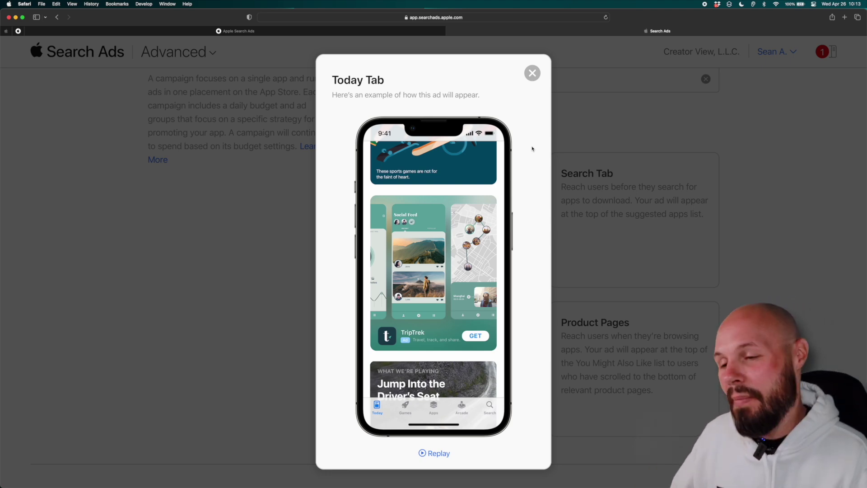
click(558, 176)
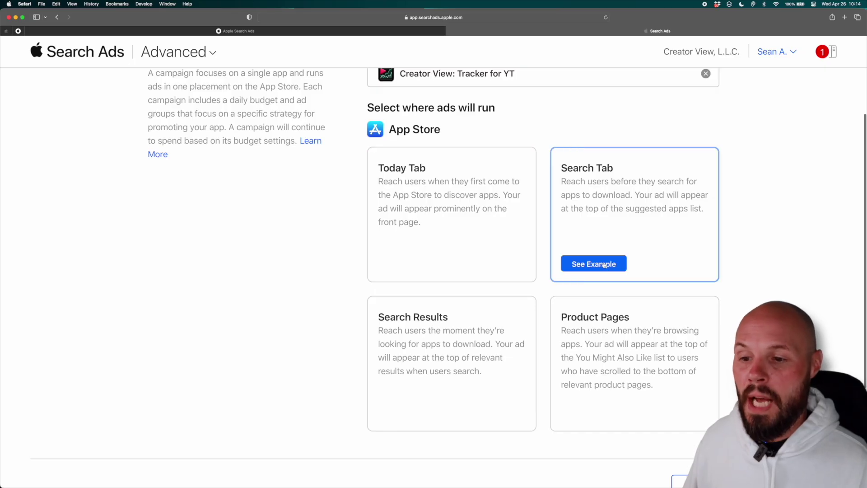
click(590, 261)
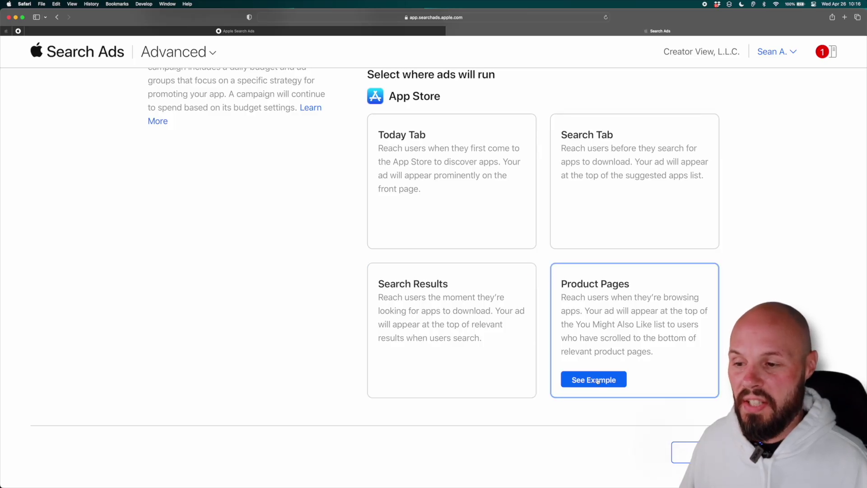
click(593, 379)
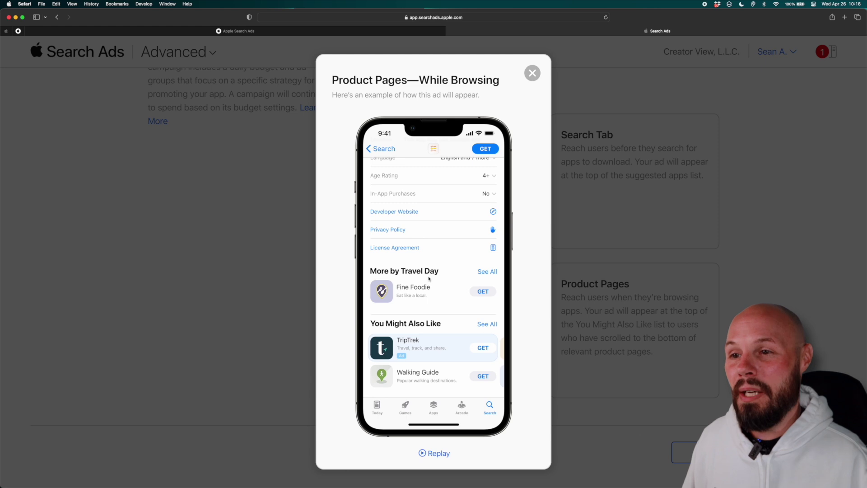
click(531, 73)
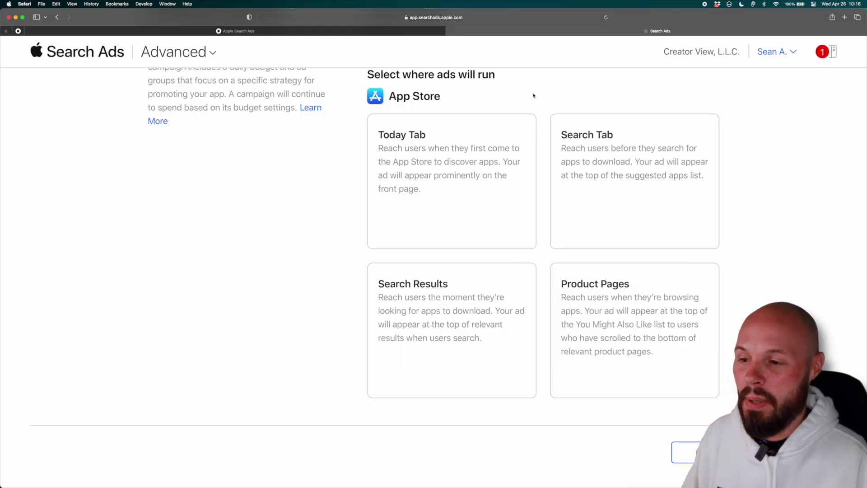
mouse_move(476, 346)
click(411, 379)
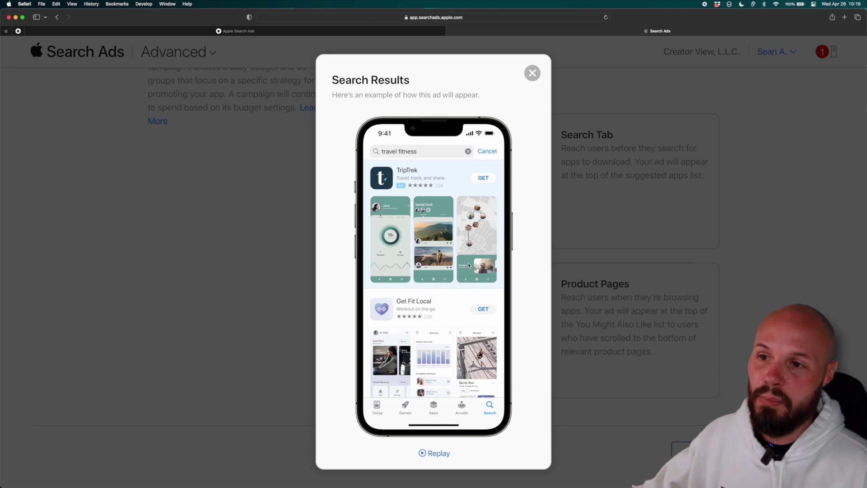
click(532, 72)
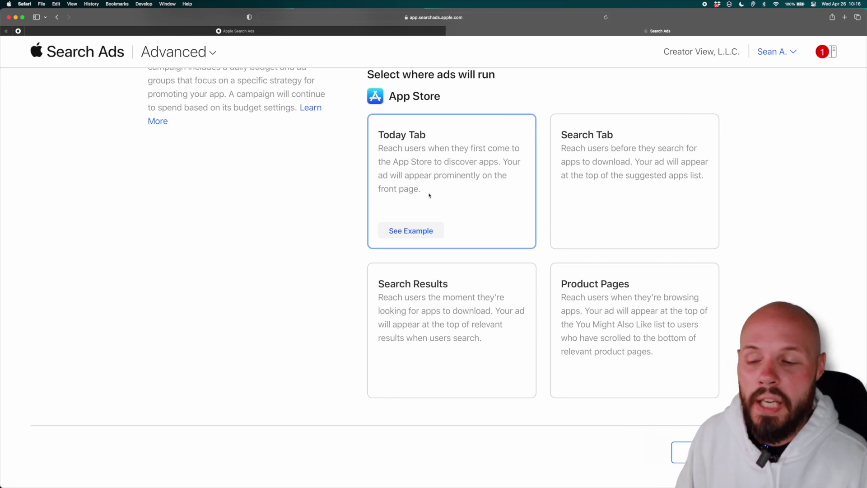
- Pick the Search Results ad placement and set United States as the only country
click(439, 304)
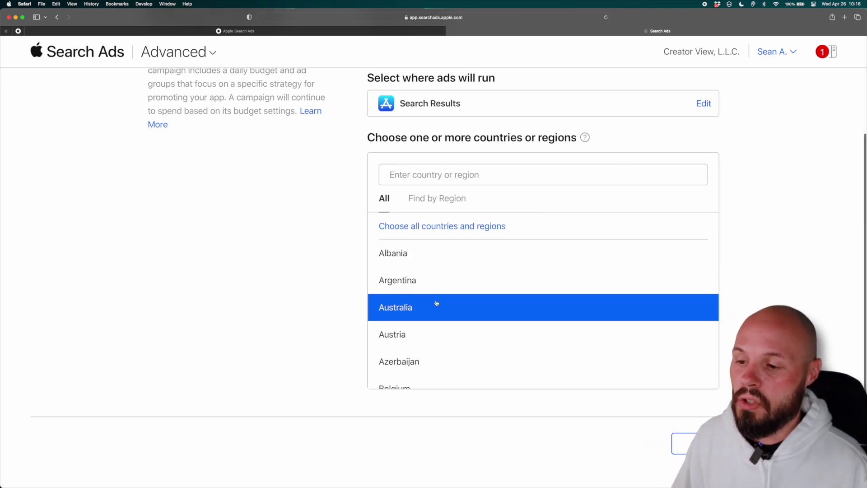
click(413, 175)
text(Un)
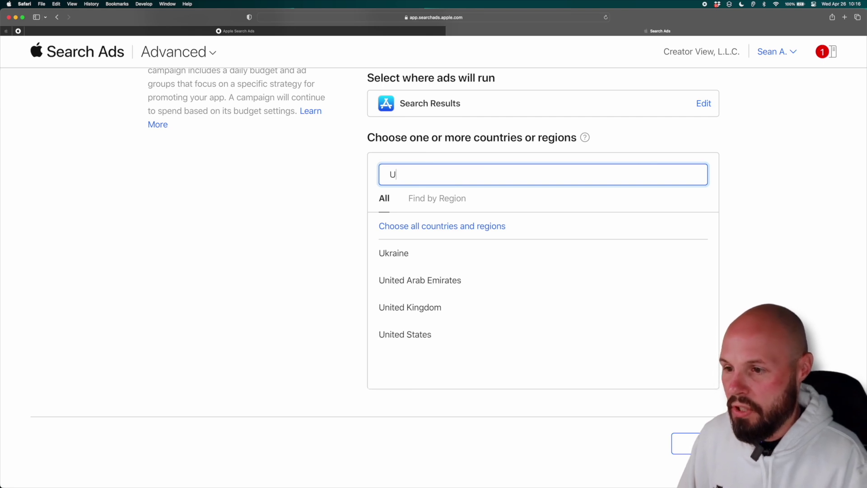
click(430, 314)
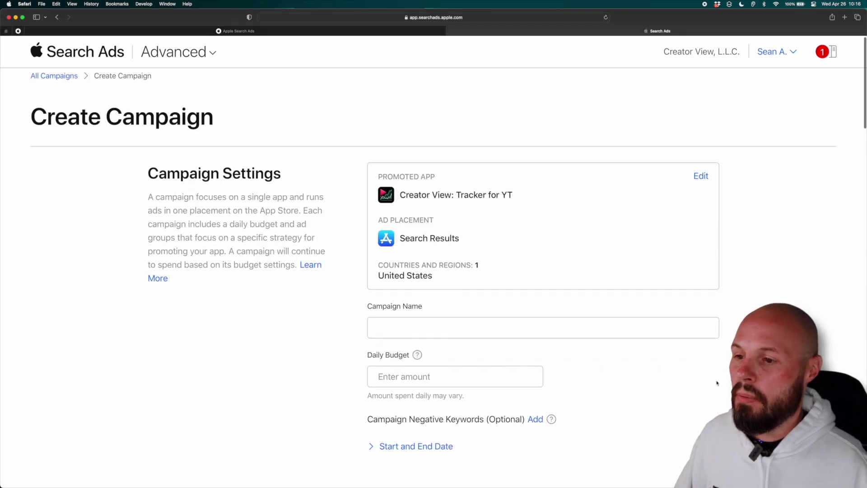
scroll(431, 183, down, 3)
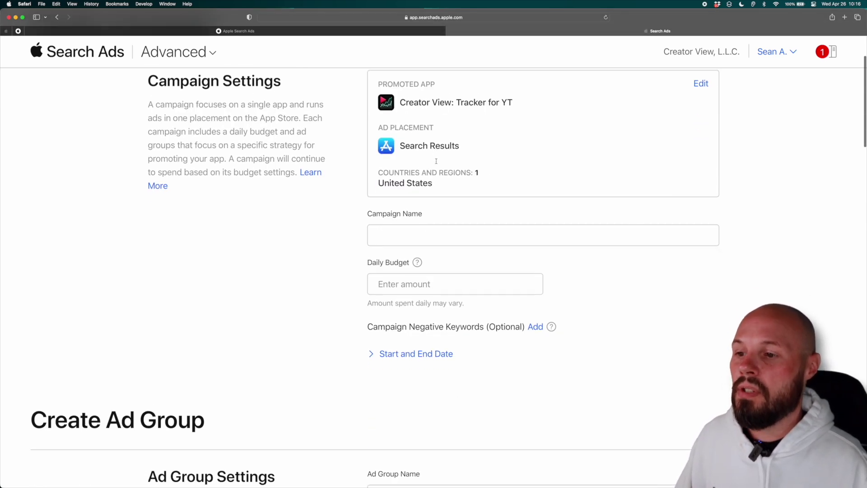
scroll(458, 187, up, 1)
scroll(459, 186, down, 2)
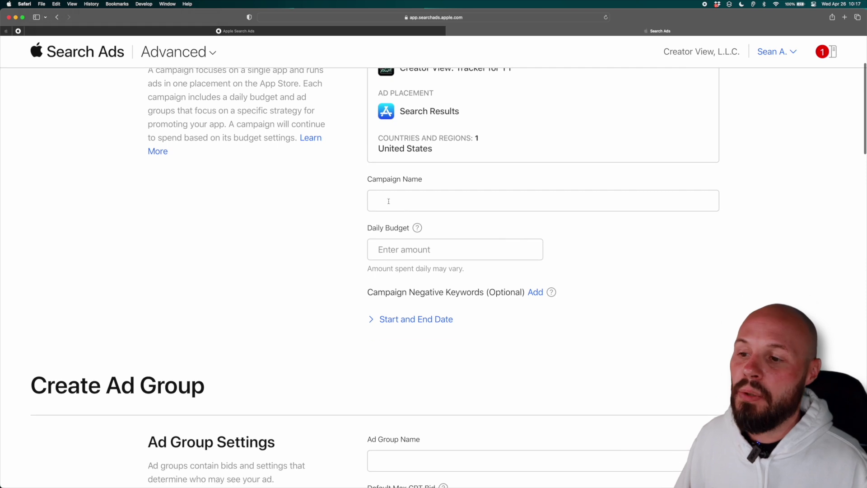
click(413, 206)
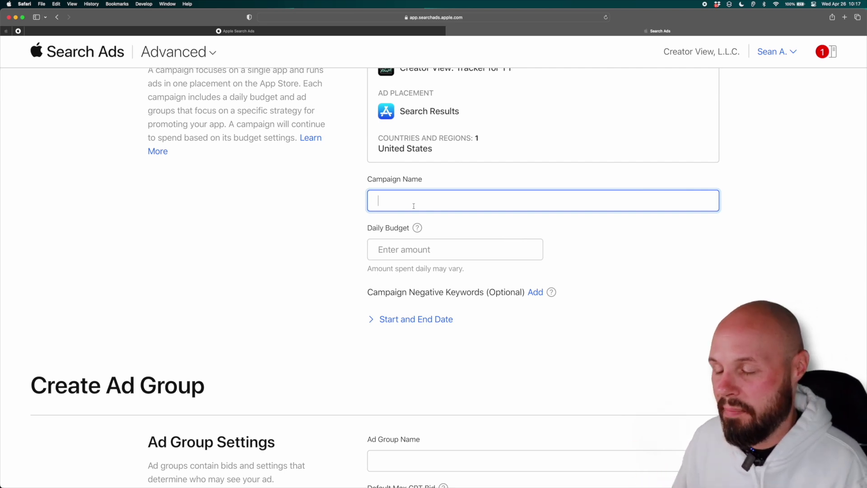
- Enter 'YouTube Video Test' as the campaign name
text(YouTube Video )
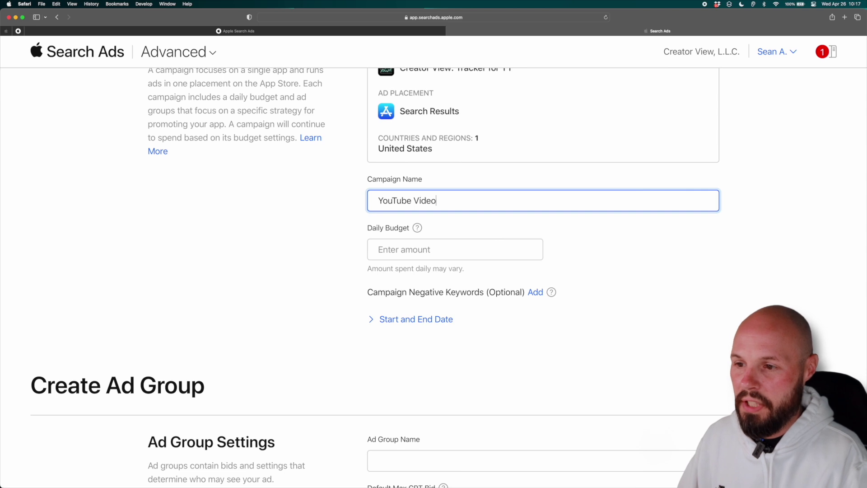
text(Test)
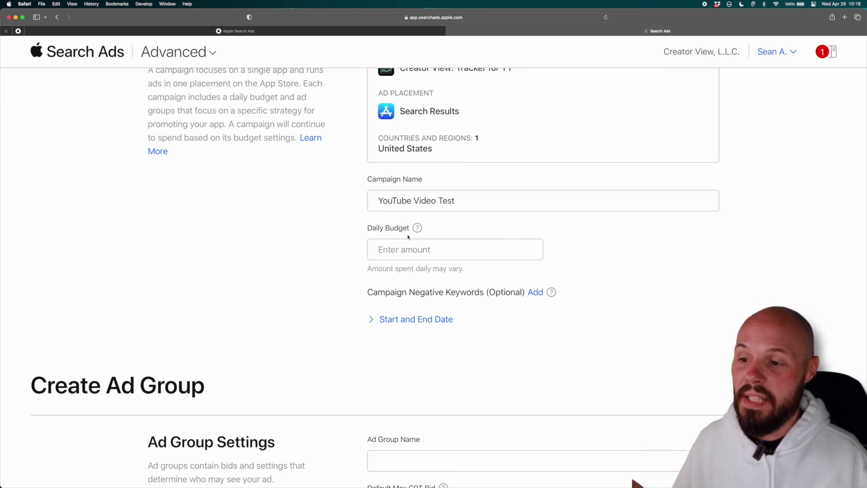
scroll(407, 236, down, 1)
scroll(408, 236, up, 4)
scroll(407, 236, down, 3)
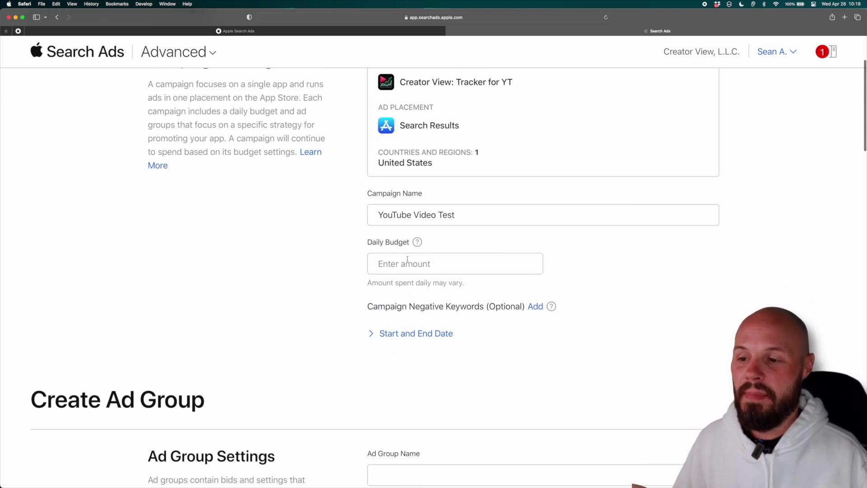
- Set the campaign's daily budget to $40.00
click(407, 262)
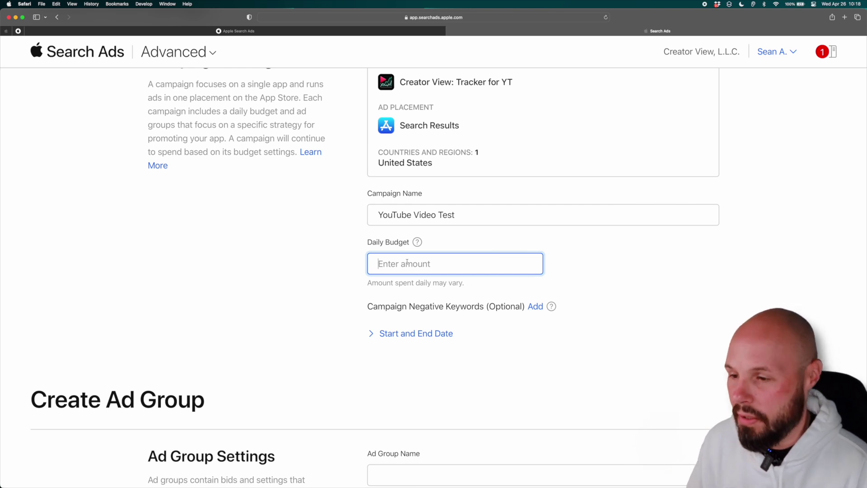
text(40)
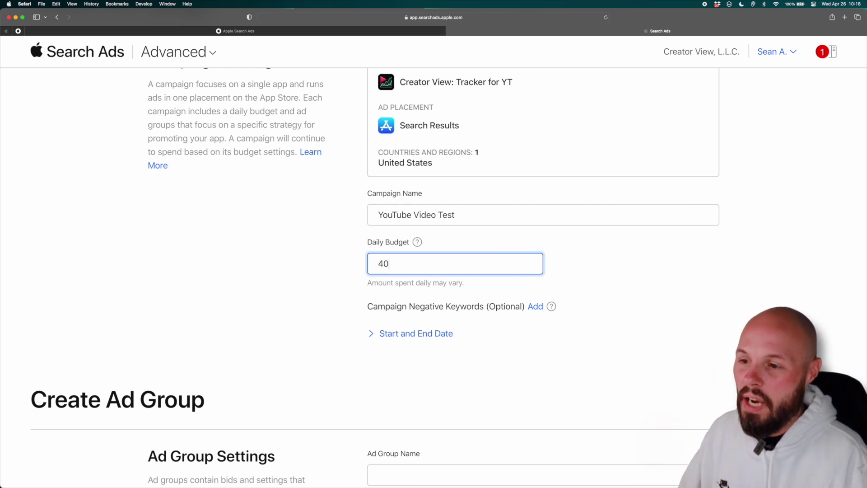
click(311, 272)
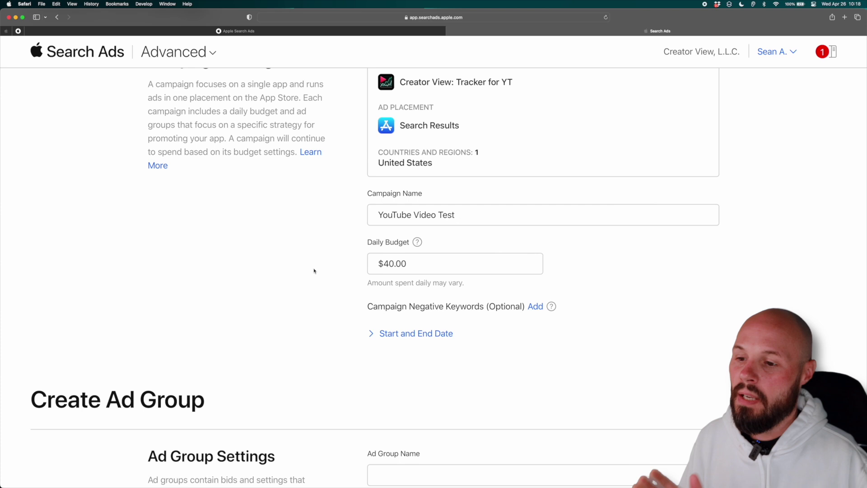
scroll(315, 269, down, 2)
- Add 'youtube' as a campaign negative keyword with Exact match type
drag(416, 272, 496, 272)
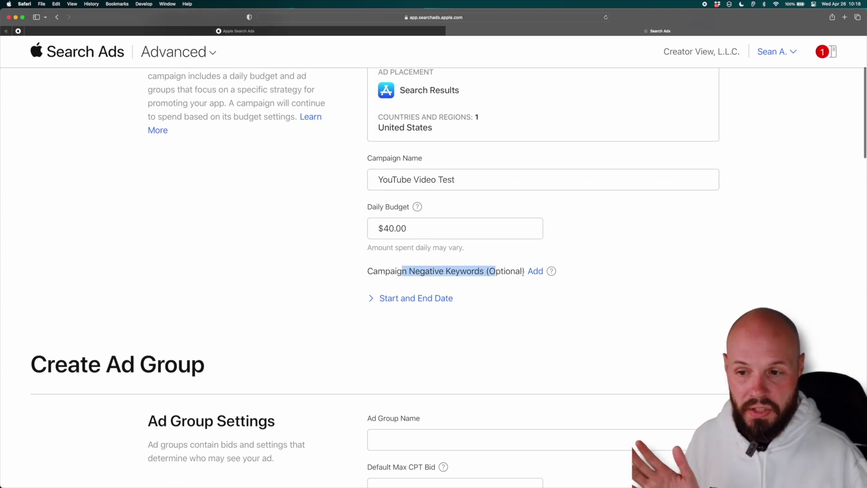
click(533, 272)
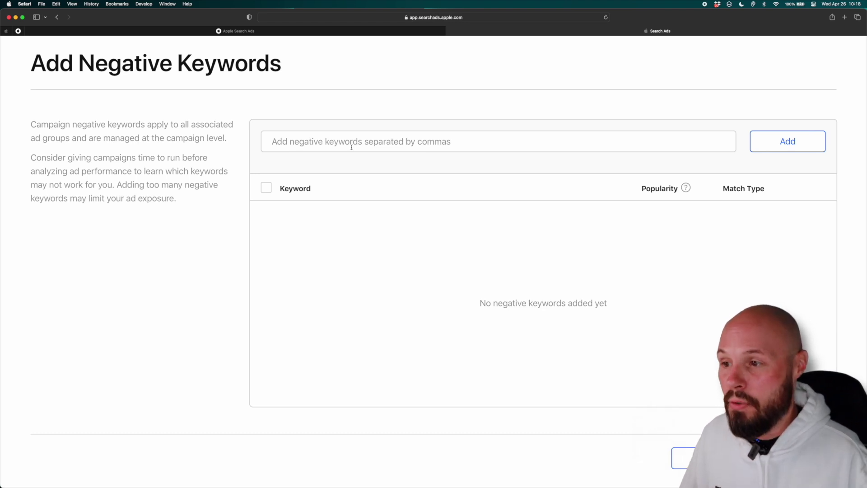
click(347, 142)
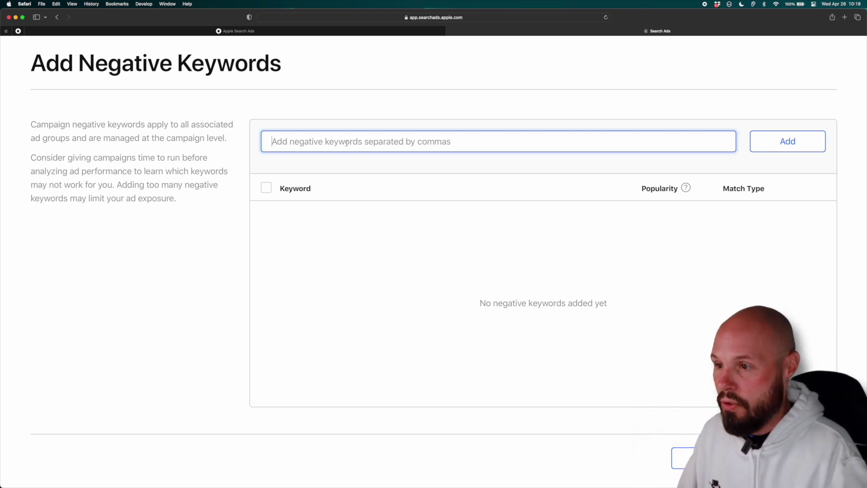
text(youtube)
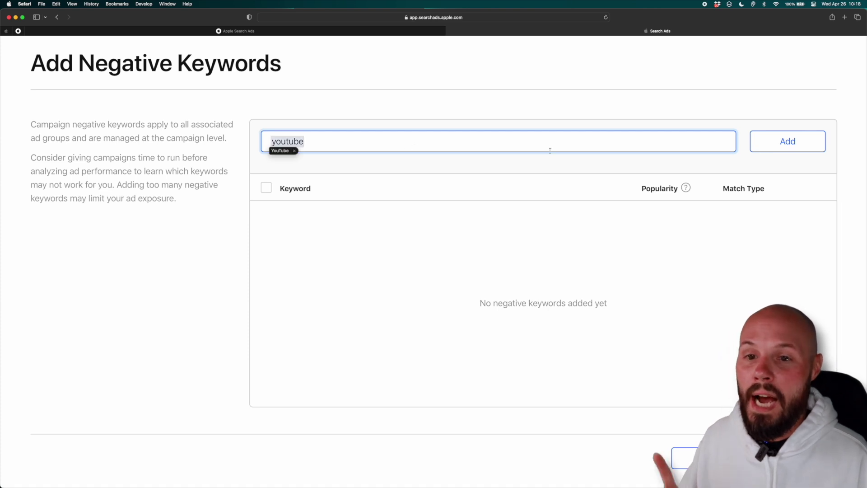
key(Return)
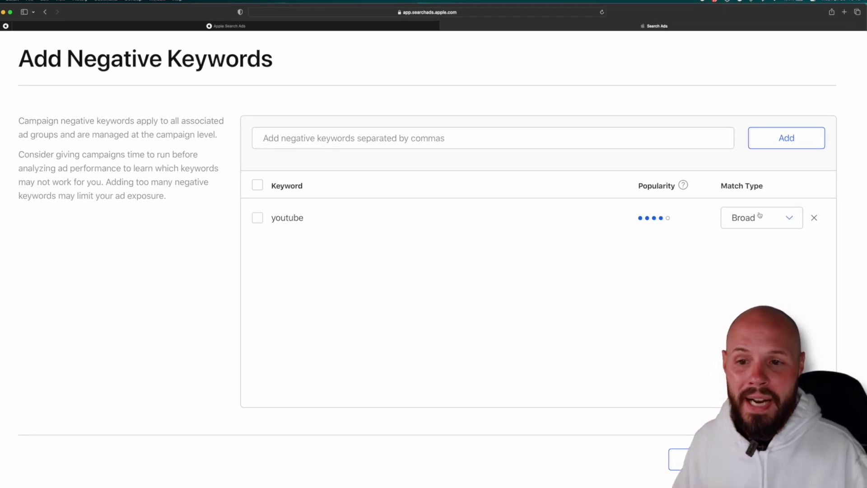
click(777, 218)
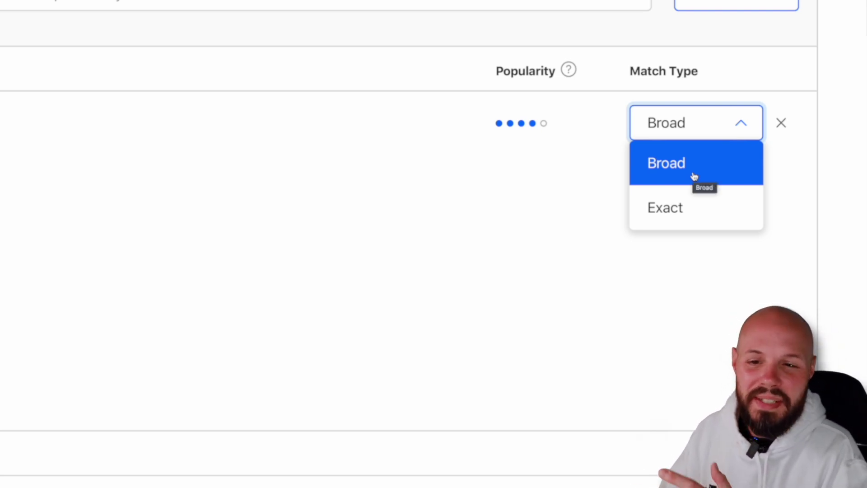
click(673, 212)
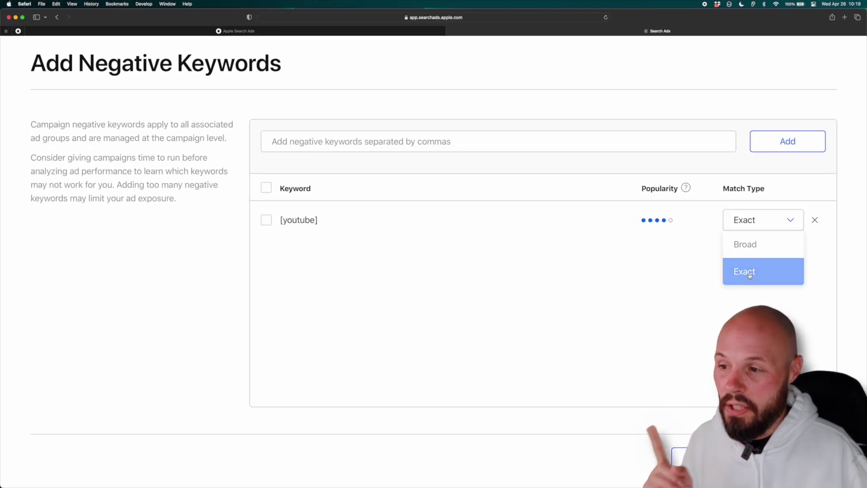
click(749, 275)
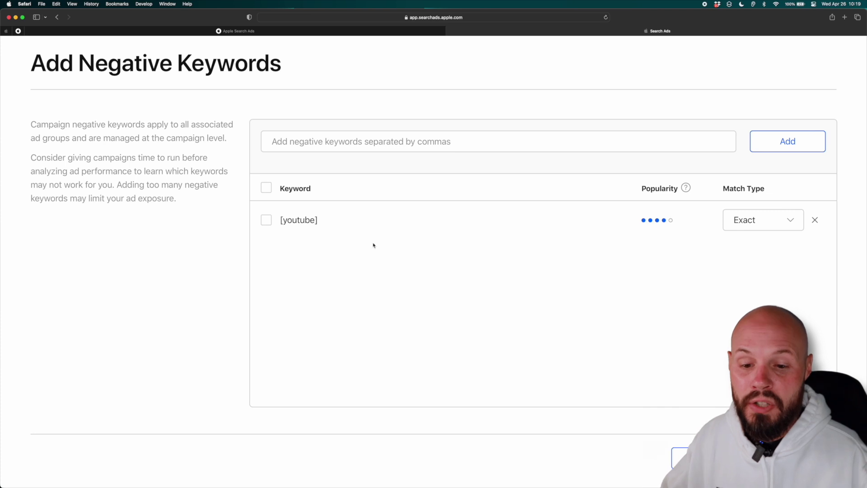
- Save the negative keyword and expand the campaign's start and end date settings
click(767, 457)
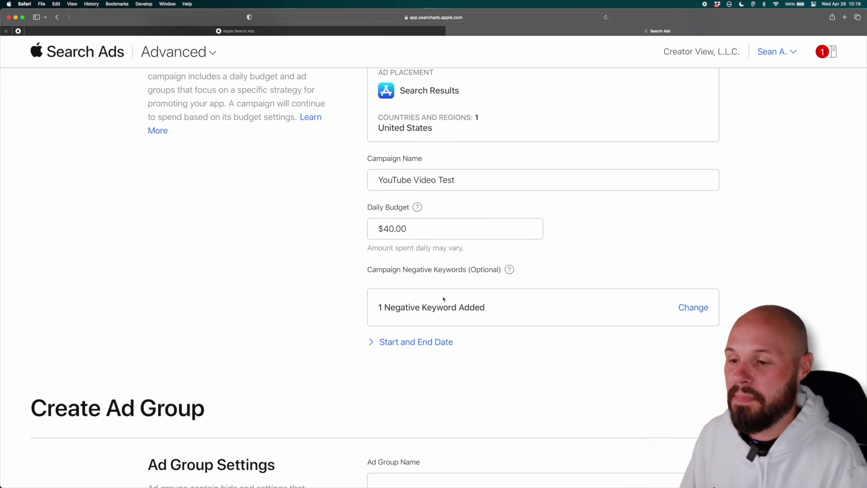
scroll(444, 299, down, 2)
click(373, 302)
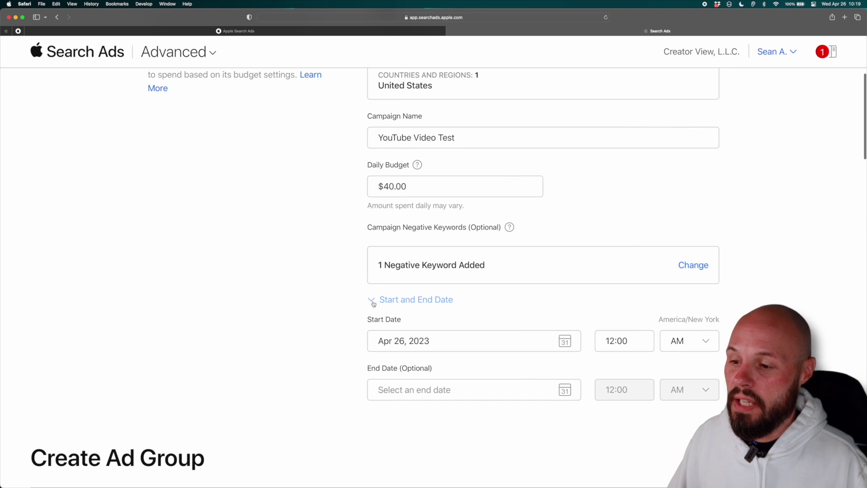
scroll(372, 304, down, 4)
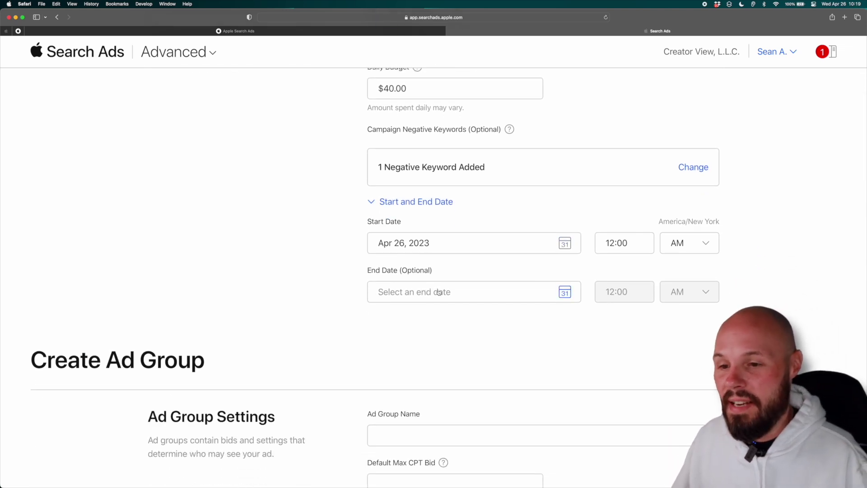
scroll(442, 288, up, 3)
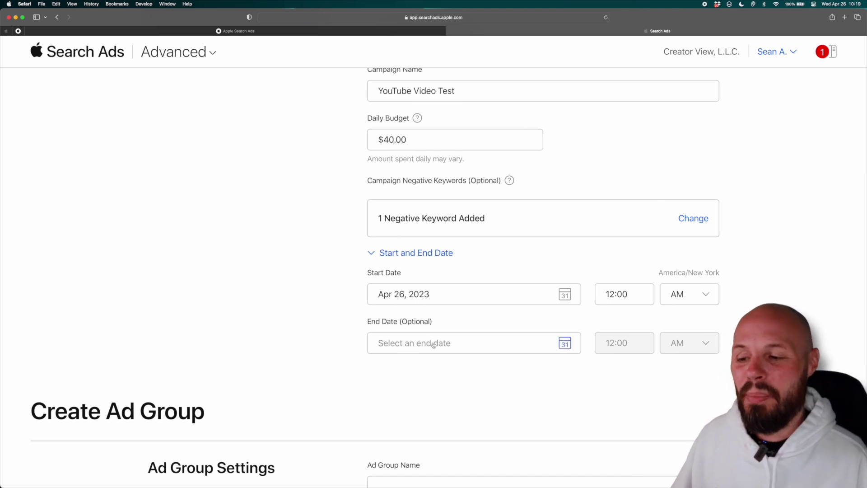
- Set the end date to May 26, 2023, for a 30-day run from Apr 26
click(563, 345)
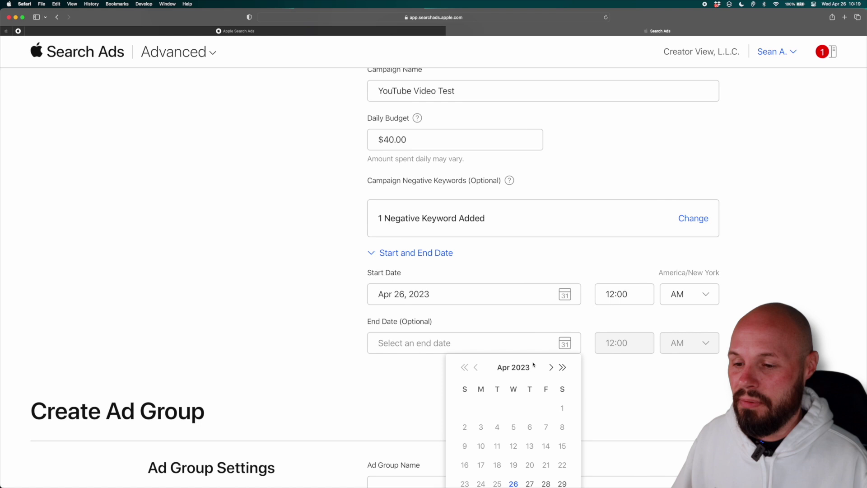
scroll(533, 364, down, 3)
click(551, 292)
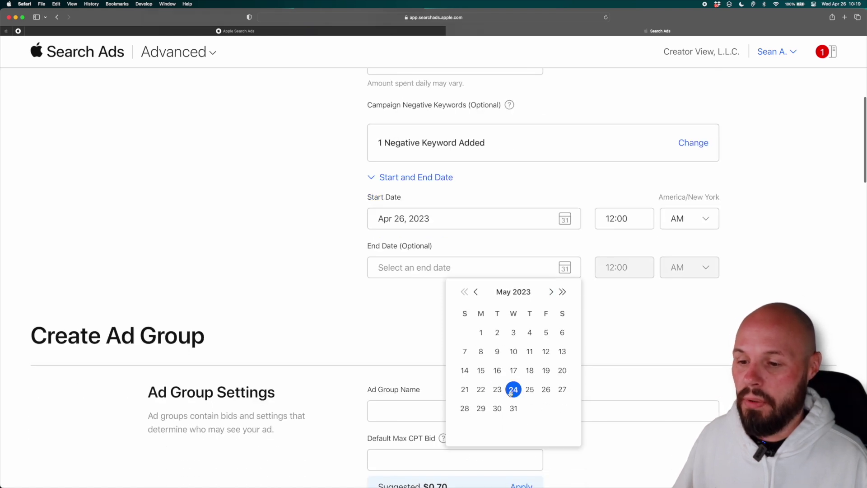
click(545, 389)
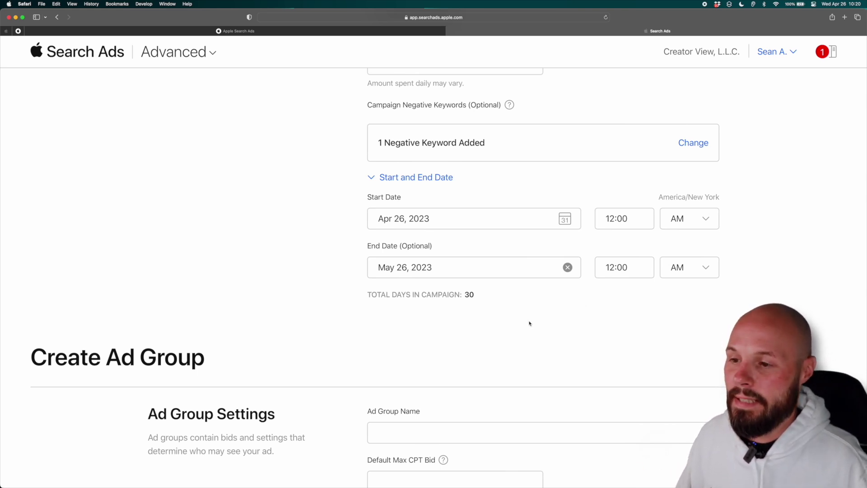
scroll(529, 322, down, 5)
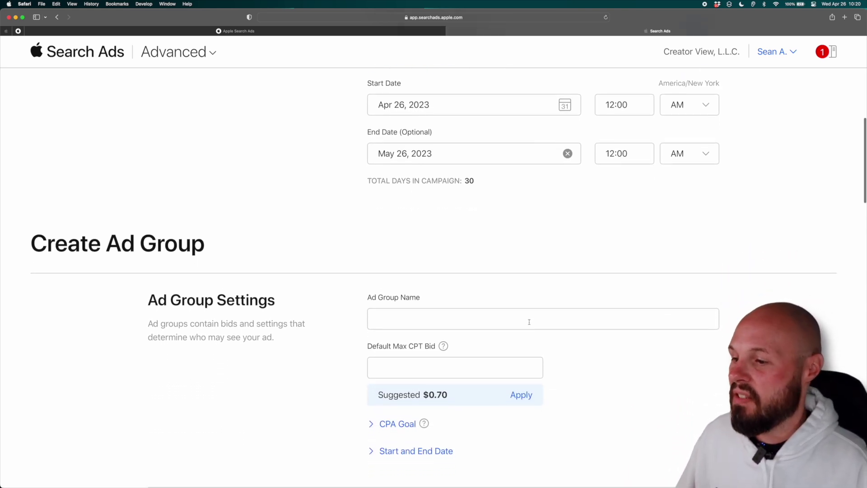
- Enter 'YouTube Test' as the ad group name
scroll(529, 322, down, 7)
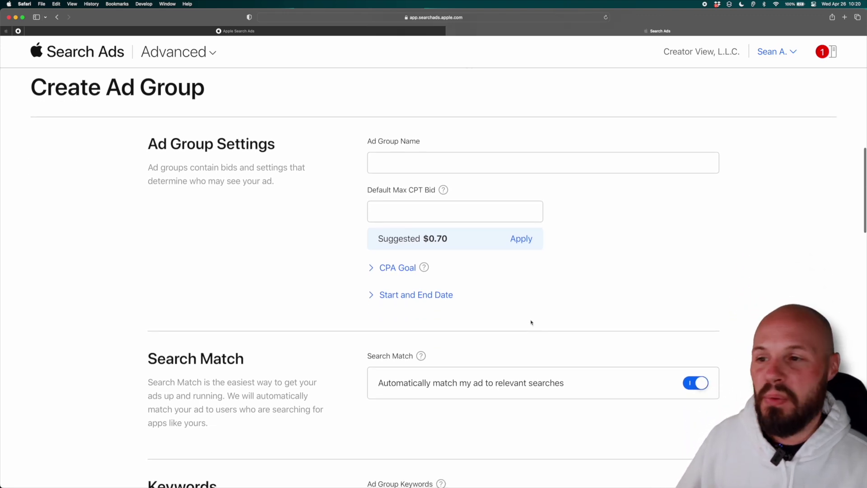
click(395, 166)
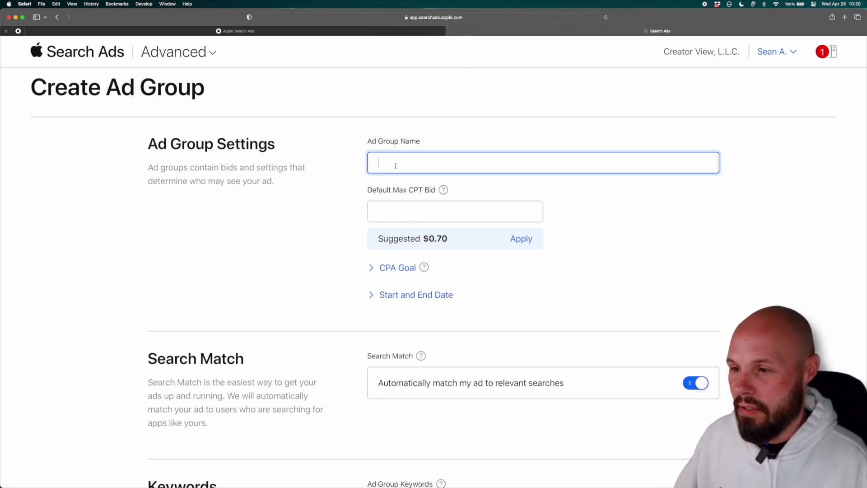
text(YouTube Test)
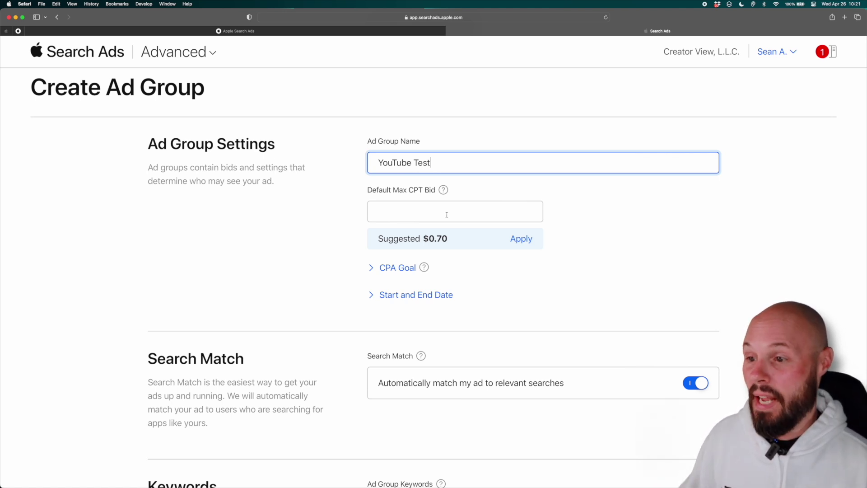
- Enter 15.00 as the ad group's default max CPT bid
click(446, 215)
text(1)
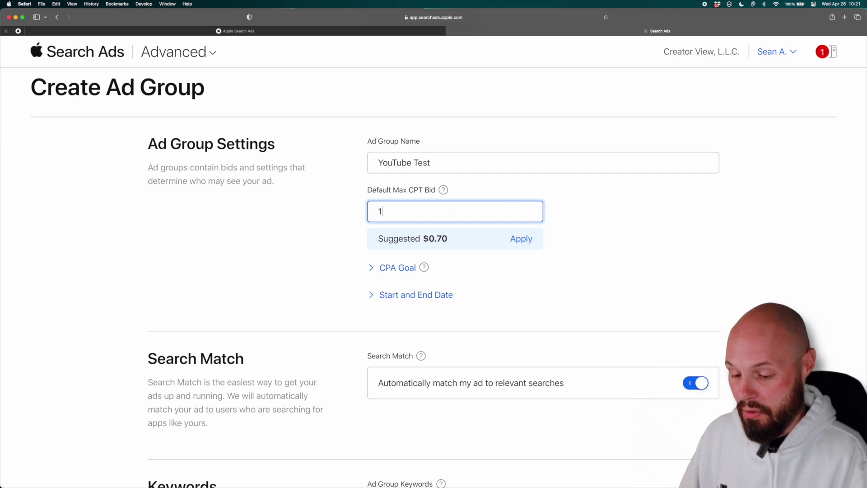
text(5.00)
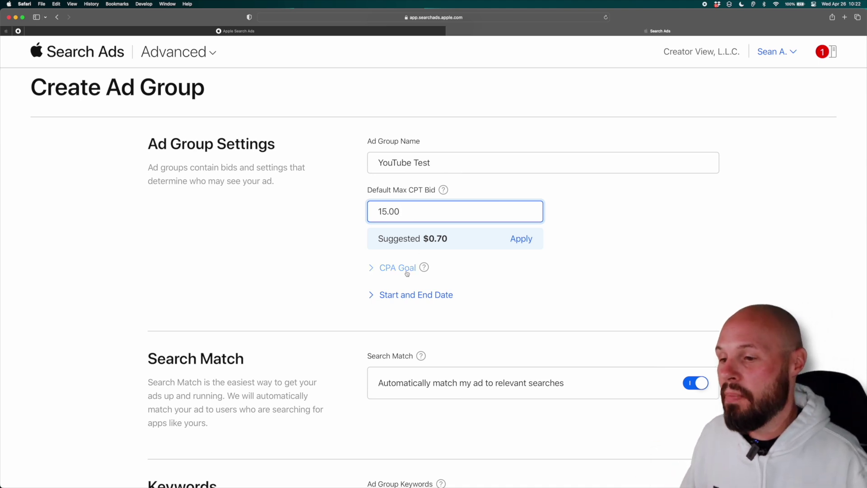
- Commit the $15.00 default bid by expanding the optional CPA Goal section
click(387, 271)
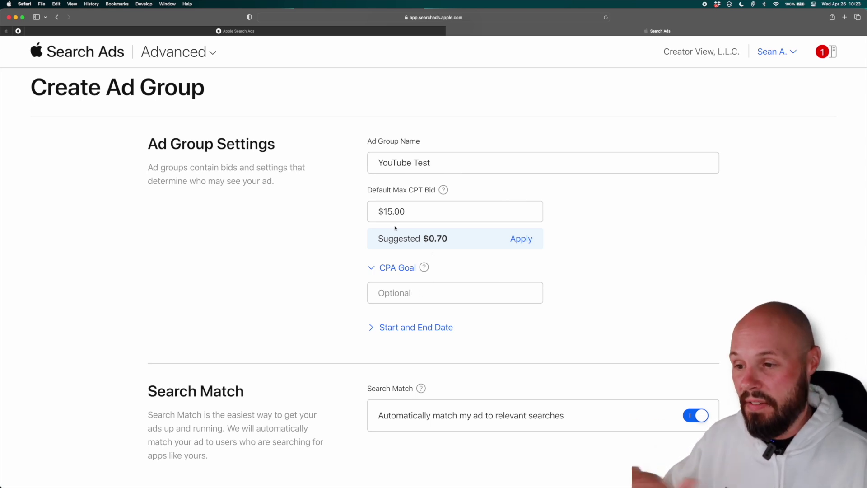
scroll(360, 295, down, 3)
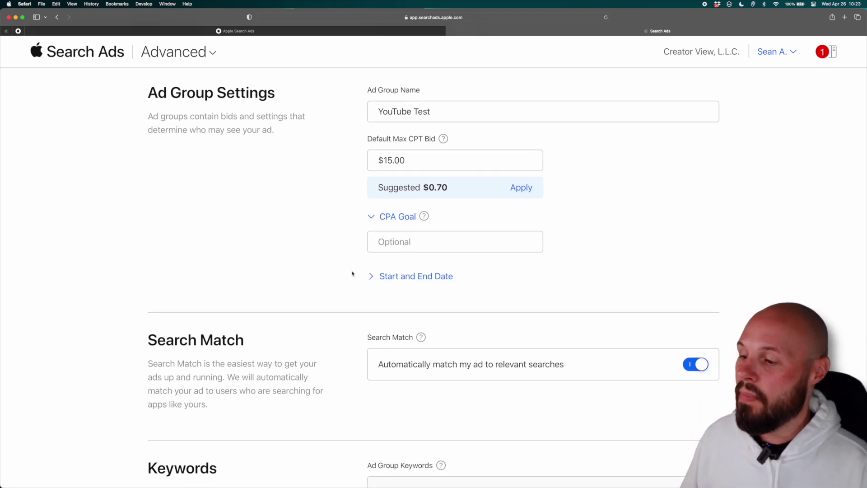
- Read the Search Match help, then disable automatic search matching for the YouTube Test ad group
scroll(353, 274, down, 5)
scroll(408, 210, up, 1)
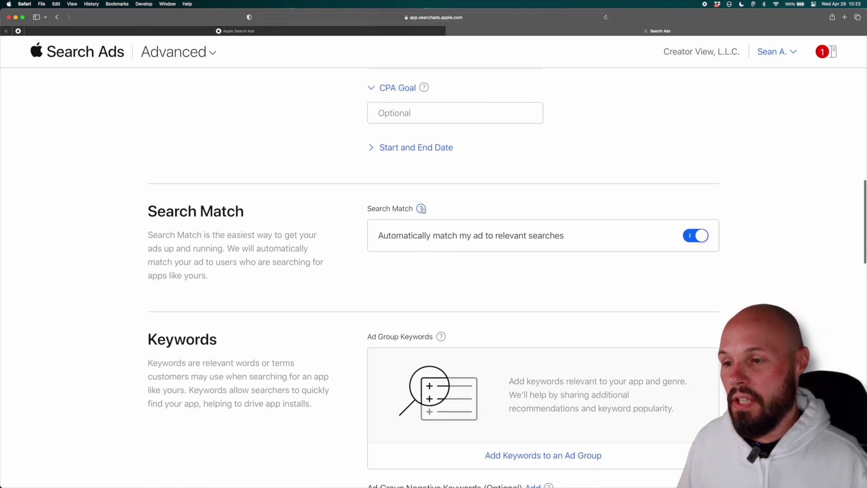
click(420, 208)
scroll(293, 235, down, 2)
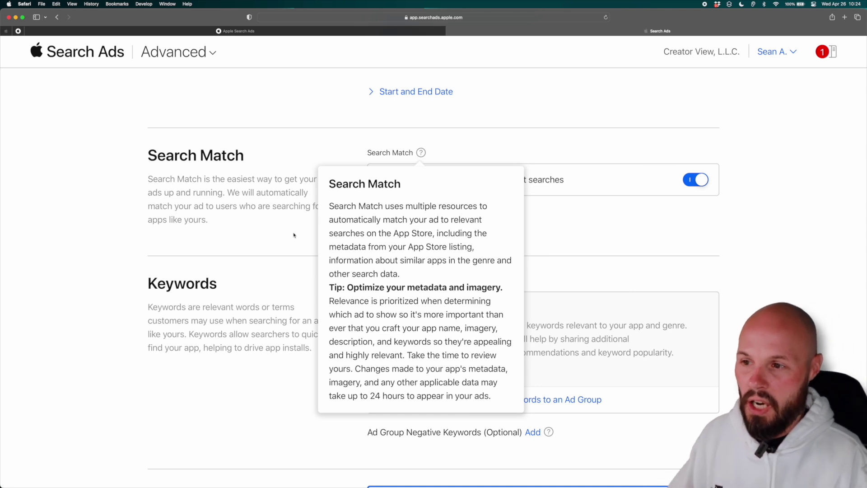
click(690, 182)
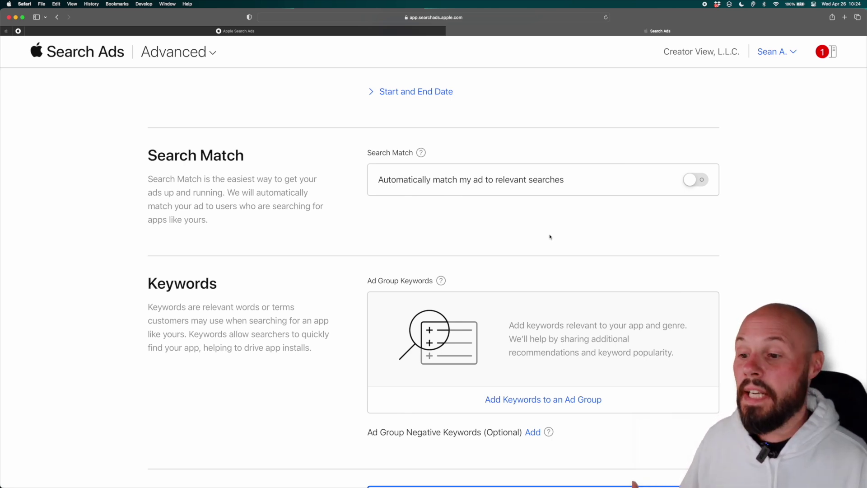
scroll(549, 236, down, 5)
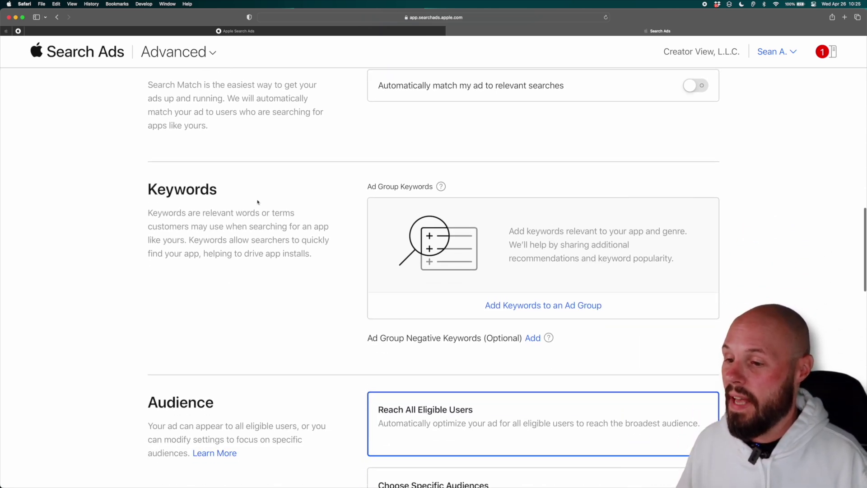
- Go to the ad group's Add Keywords page and browse the keyword recommendations
click(550, 307)
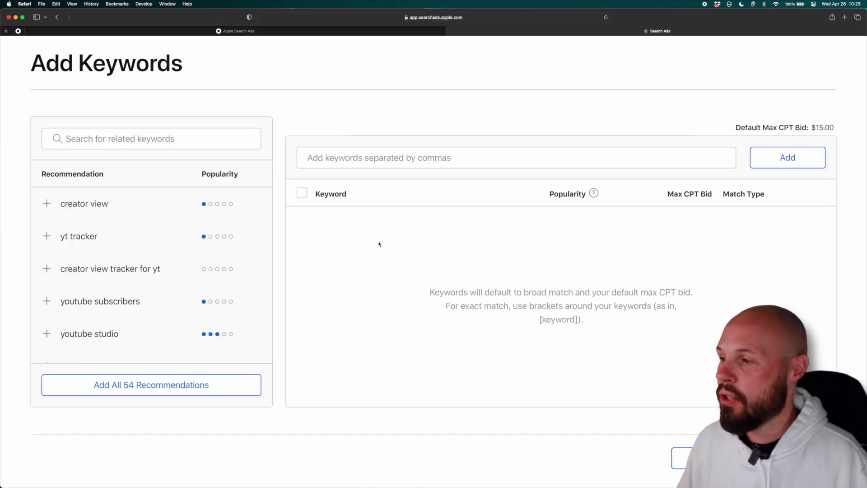
scroll(211, 239, down, 2)
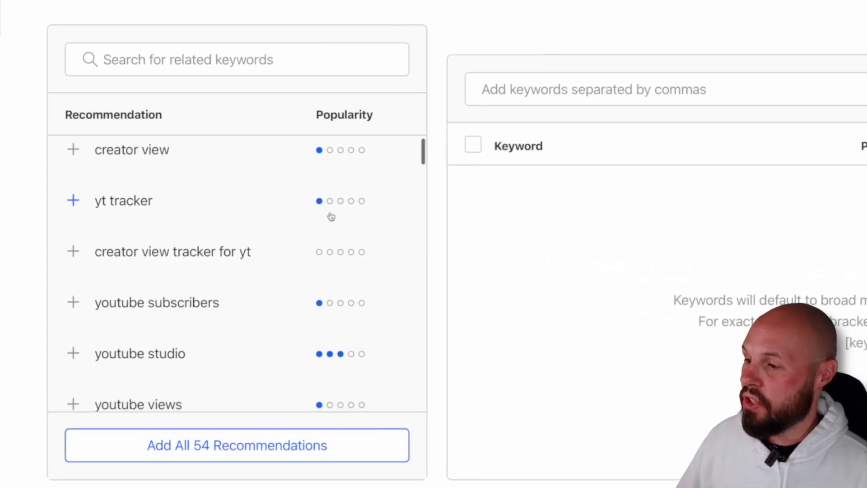
scroll(331, 216, down, 3)
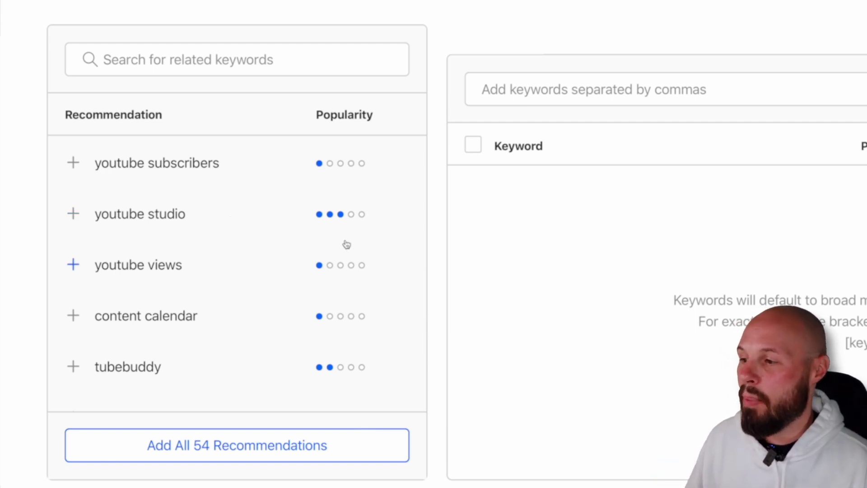
scroll(339, 227, up, 3)
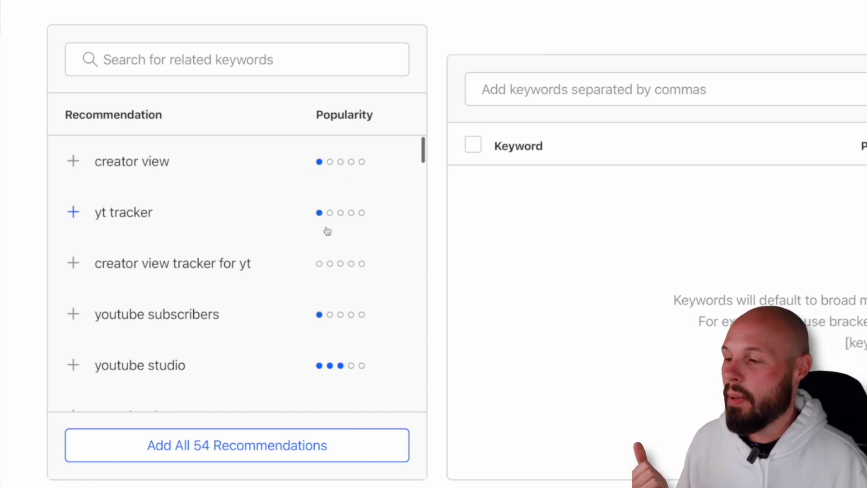
scroll(328, 230, down, 2)
scroll(324, 232, down, 1)
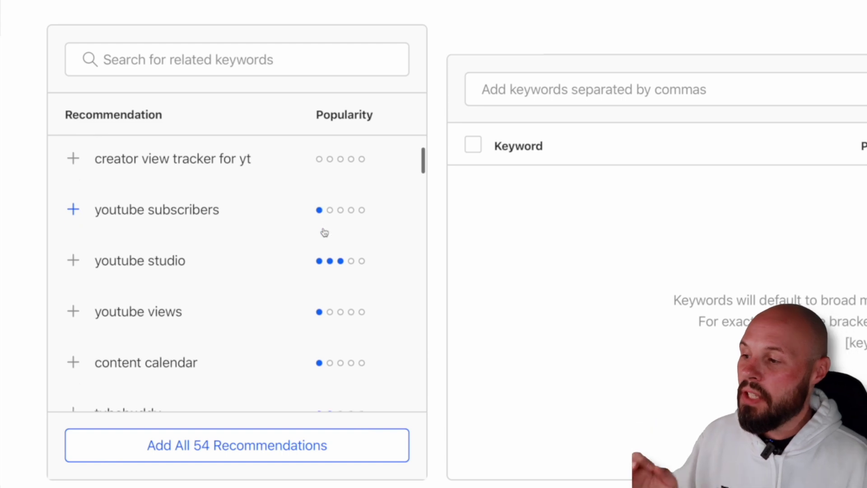
scroll(321, 239, down, 1)
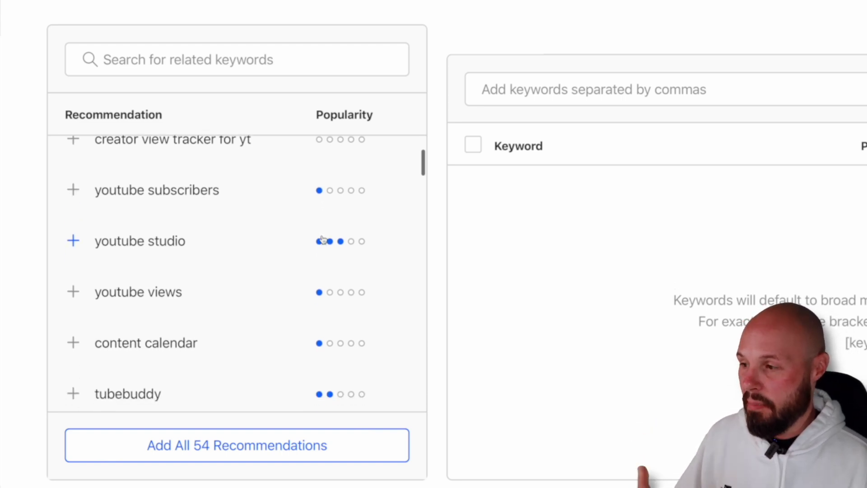
scroll(323, 242, up, 3)
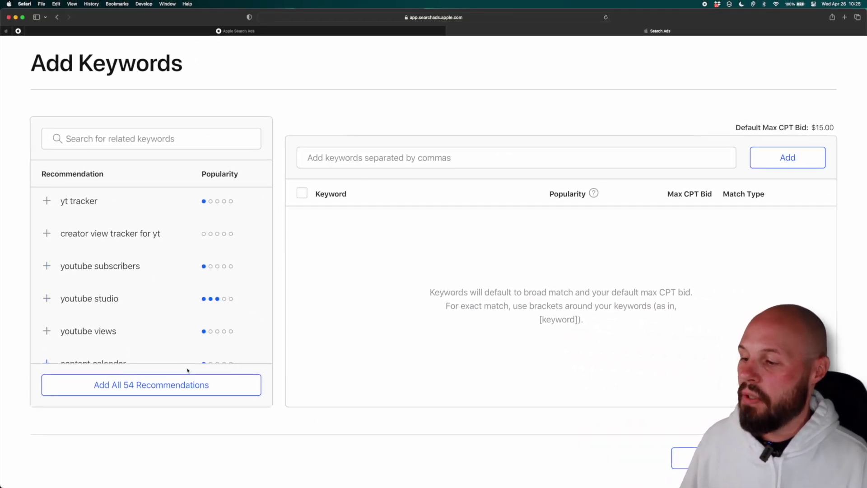
scroll(155, 349, down, 4)
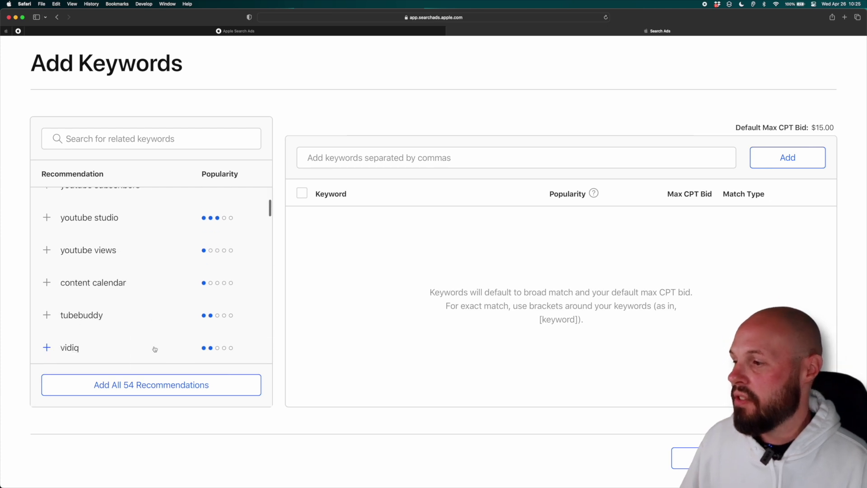
scroll(79, 300, up, 3)
- Add youtube subscribers, youtube studio, content calendar and subscriber count from the recommendations
click(47, 237)
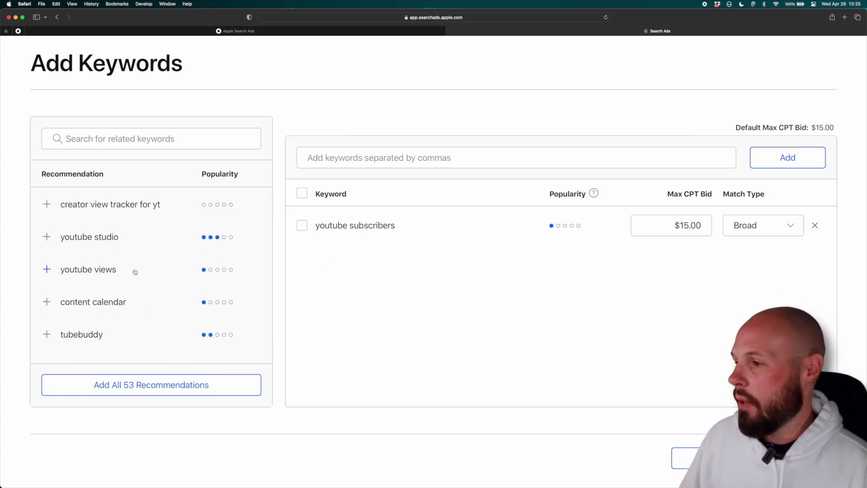
scroll(136, 271, up, 2)
click(46, 301)
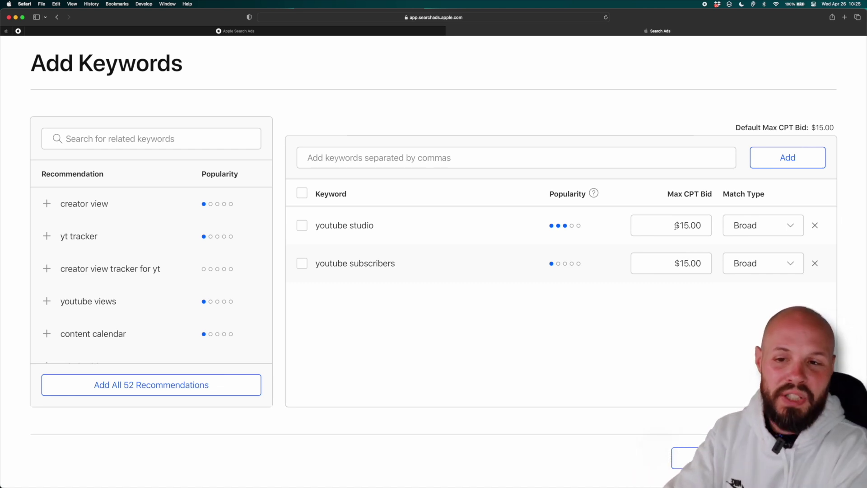
click(52, 333)
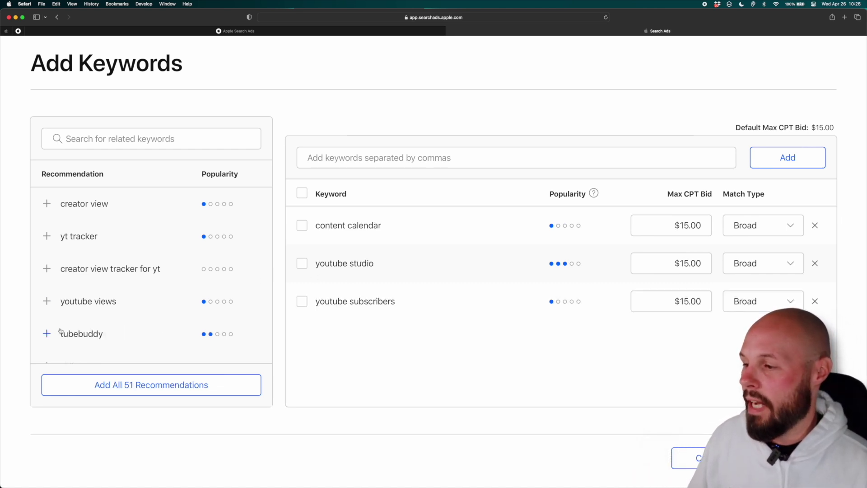
scroll(63, 325, down, 3)
scroll(63, 325, down, 2)
click(47, 327)
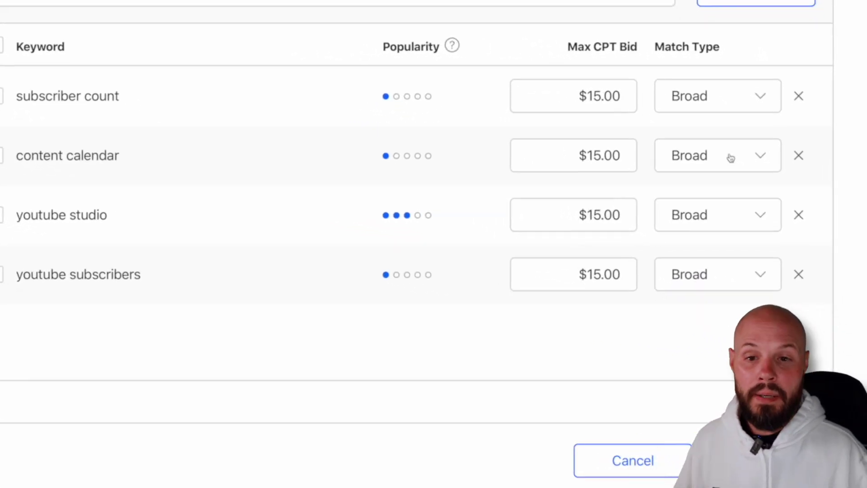
- Change subscriber count, content calendar, youtube studio and youtube subscribers from Broad to Exact match
click(760, 98)
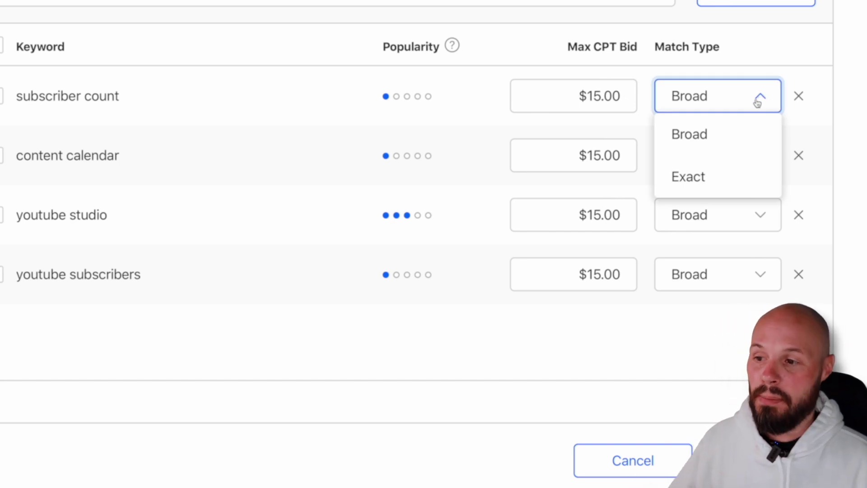
click(719, 180)
click(760, 156)
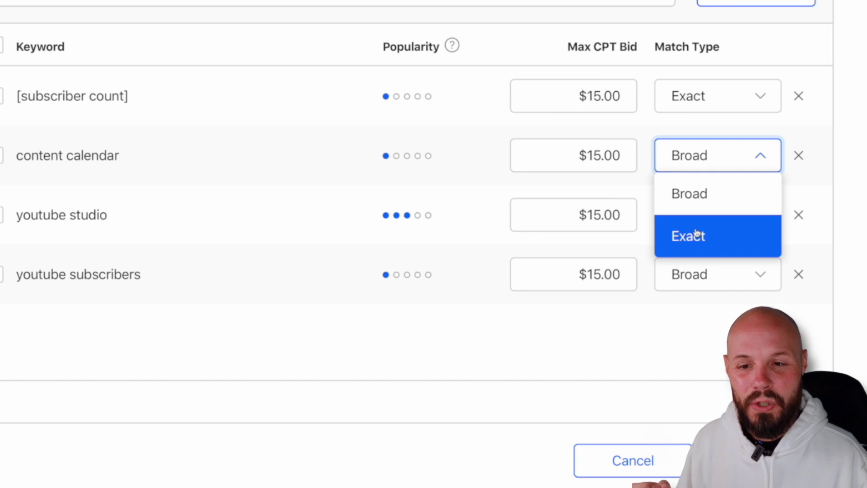
click(695, 233)
click(758, 215)
click(688, 294)
click(761, 275)
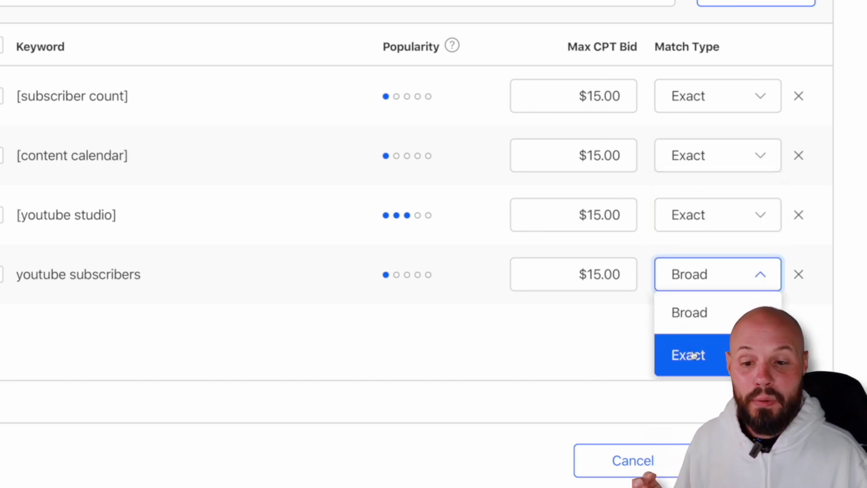
click(693, 355)
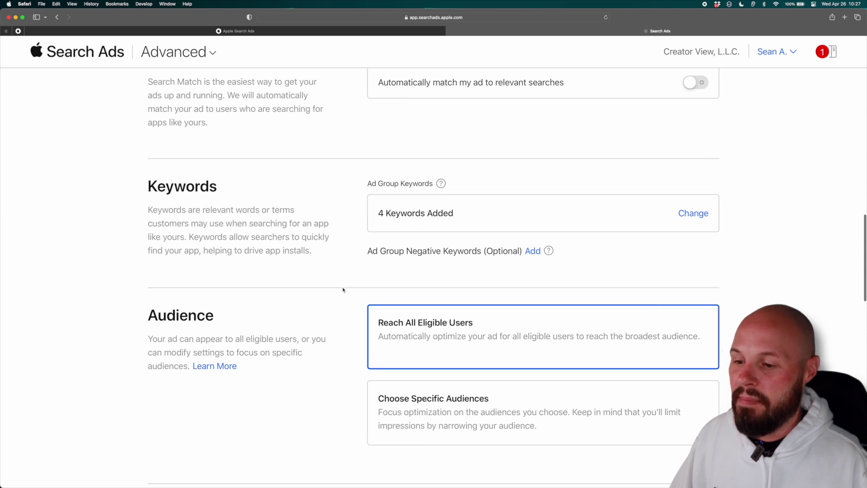
- Choose specific audiences, keeping both iPad and iPhone devices and all users as customer type
scroll(343, 289, down, 5)
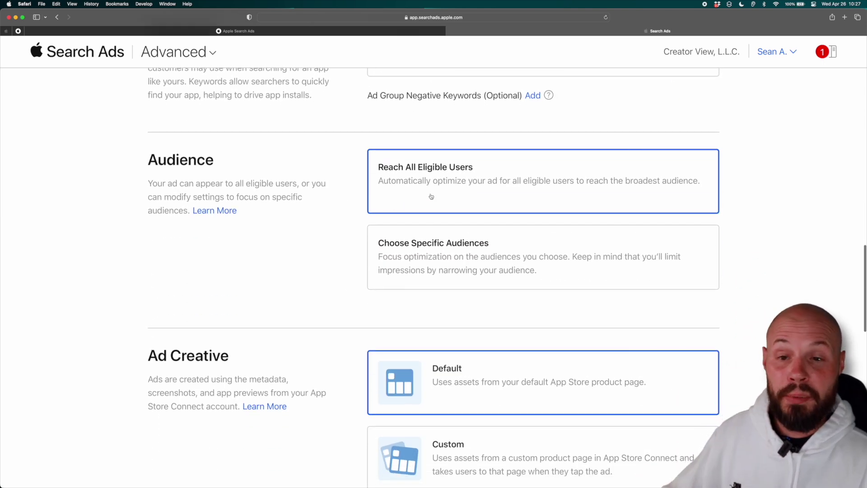
scroll(392, 197, down, 2)
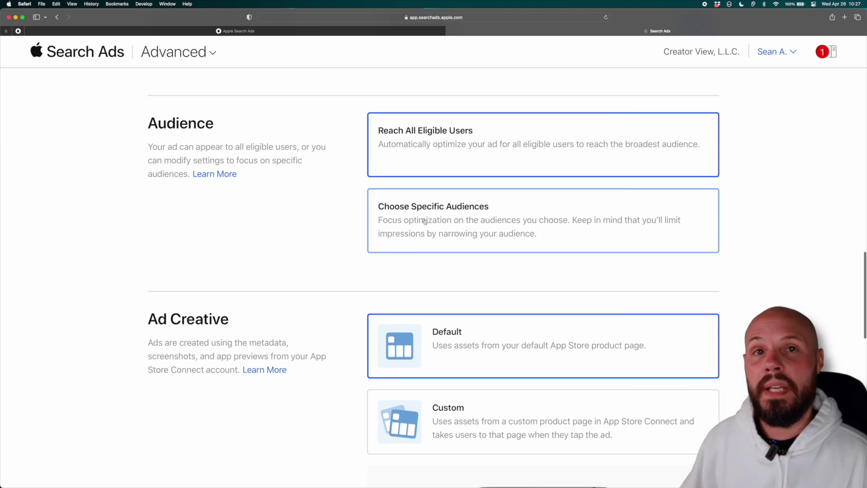
click(483, 210)
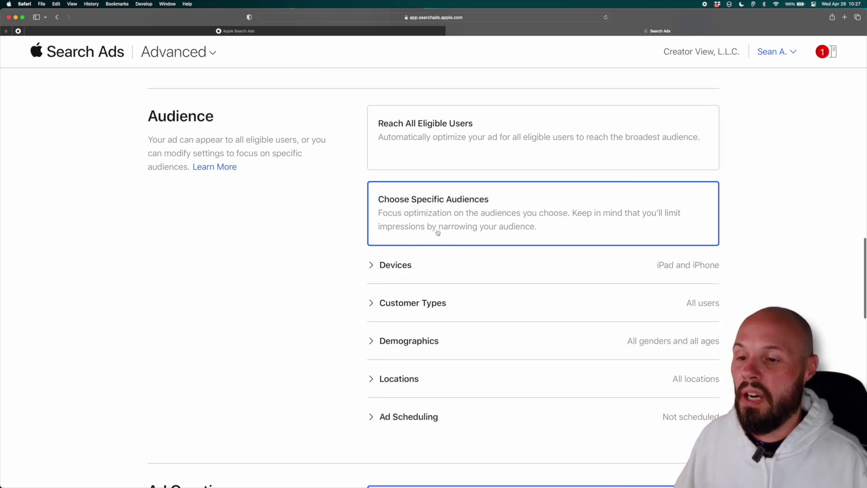
scroll(436, 228, down, 3)
click(372, 222)
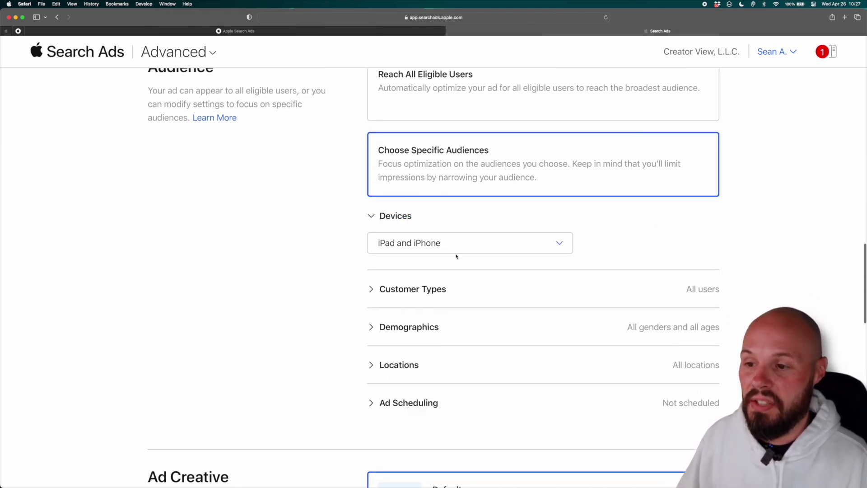
click(562, 245)
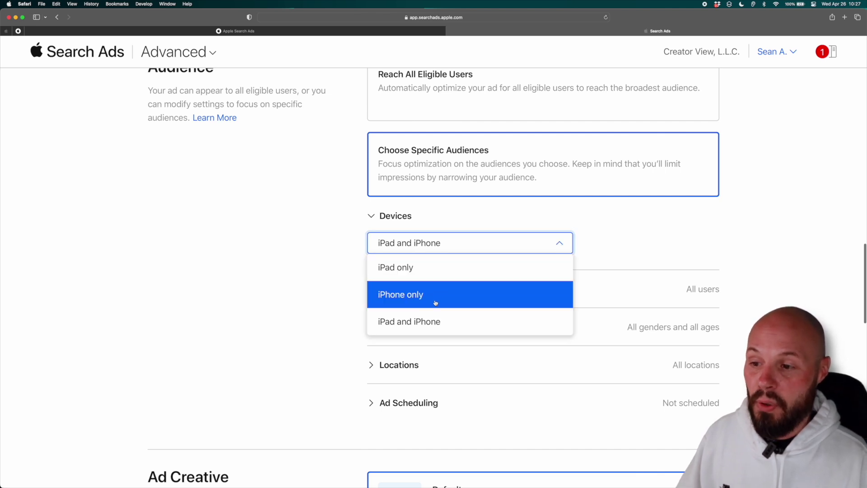
click(429, 326)
scroll(420, 279, down, 3)
click(380, 239)
scroll(402, 244, down, 2)
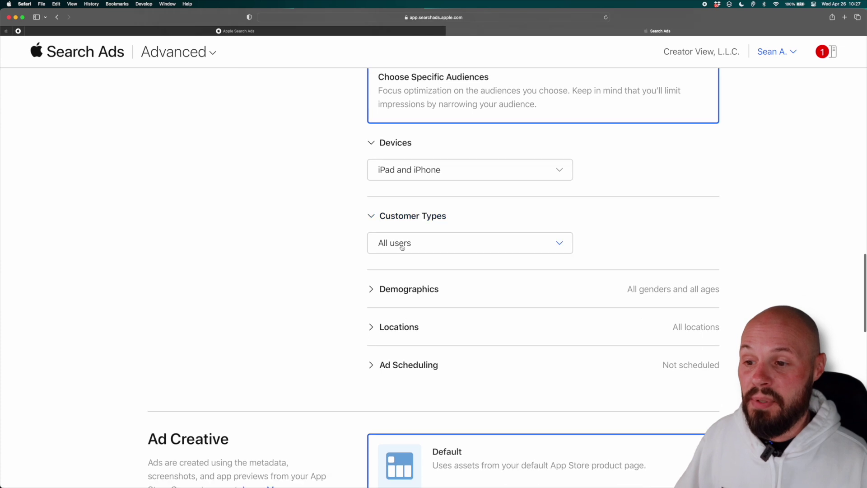
click(472, 234)
scroll(451, 226, down, 3)
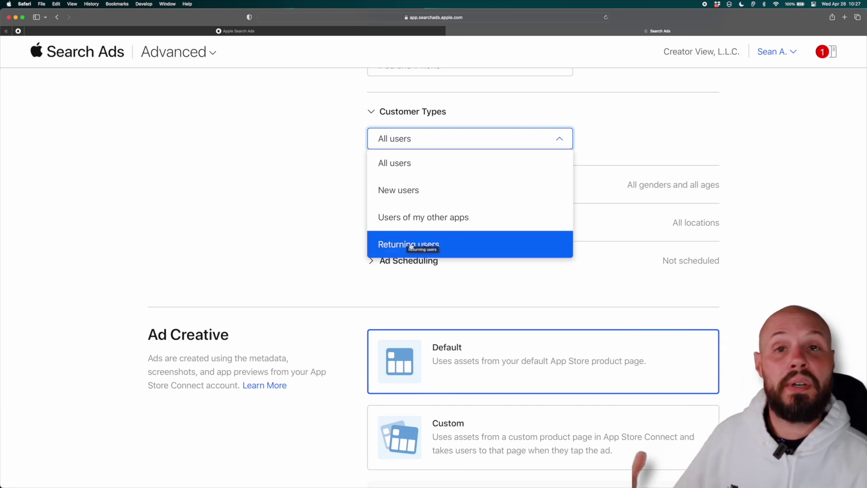
click(399, 163)
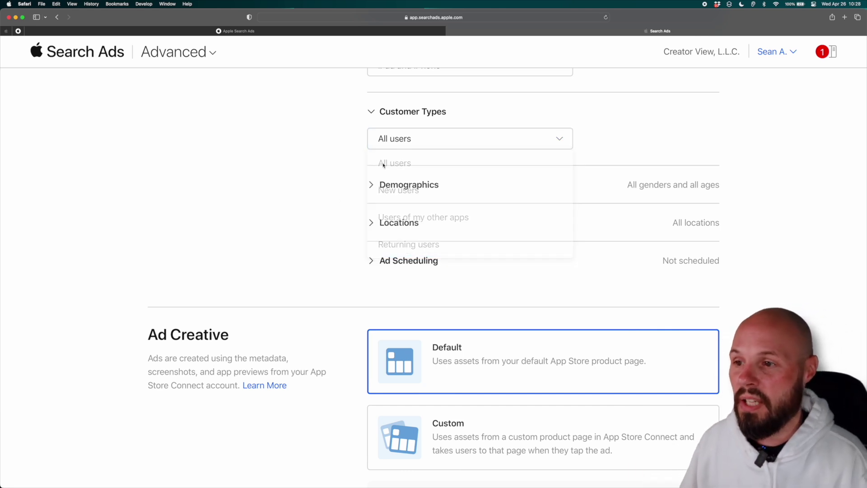
- Expand Demographics and Locations, and turn off showing the ad across all locations
click(373, 188)
scroll(343, 224, down, 1)
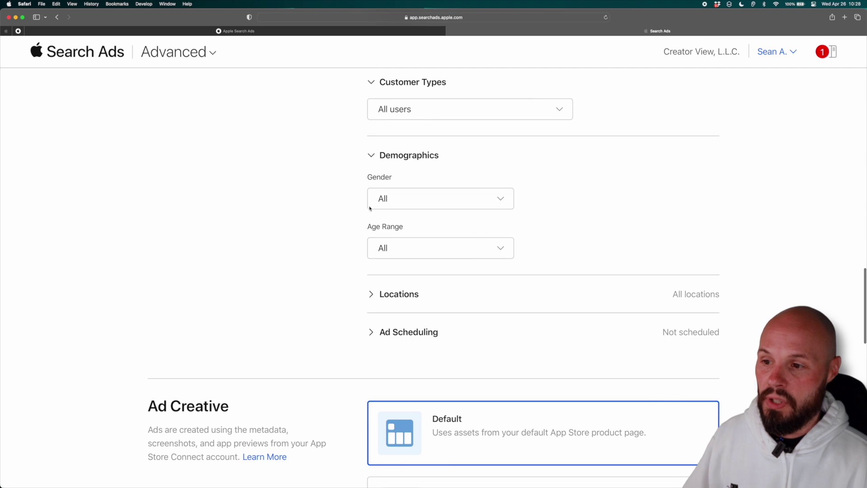
scroll(400, 291, down, 3)
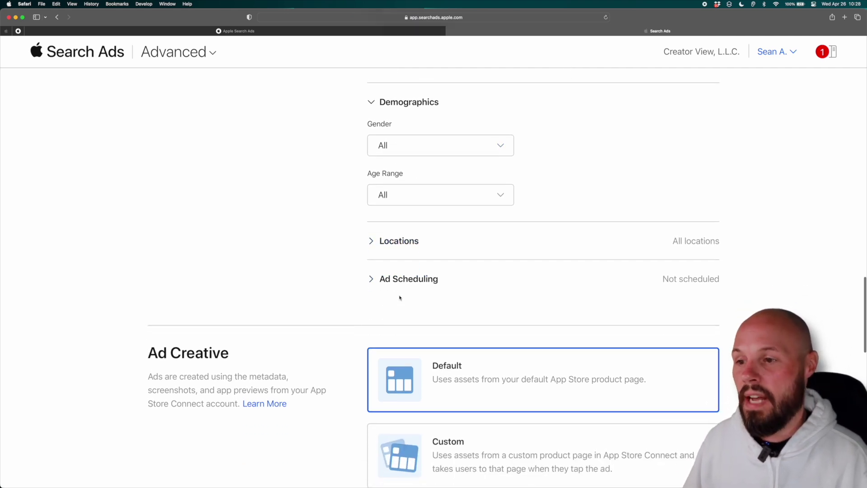
click(377, 244)
scroll(379, 254, down, 2)
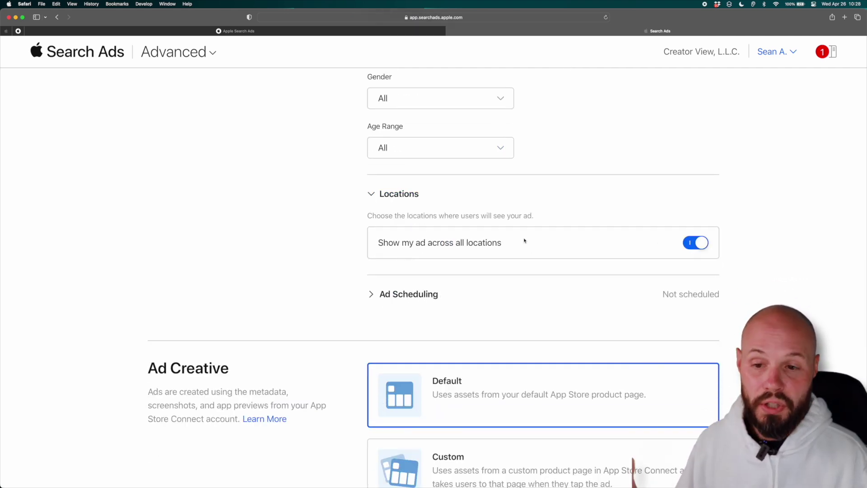
click(488, 242)
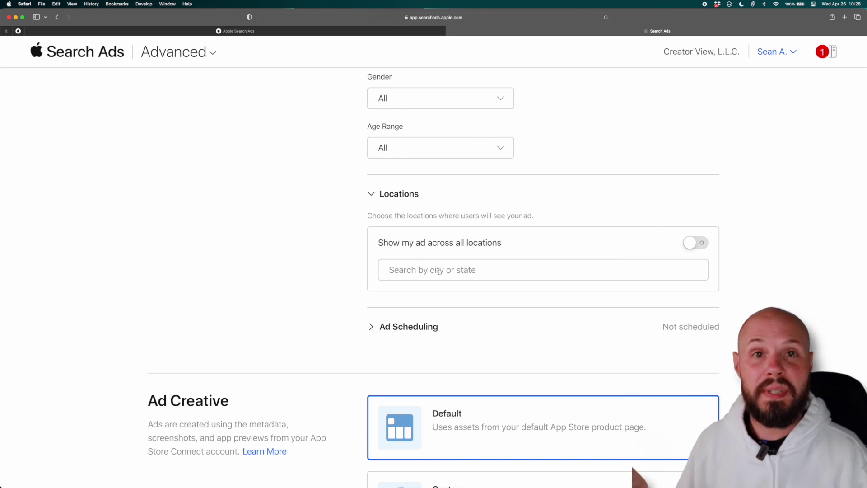
- Collapse Locations, set Ad Creative to Custom, and start an ad from the custom product page
click(370, 194)
scroll(318, 223, down, 5)
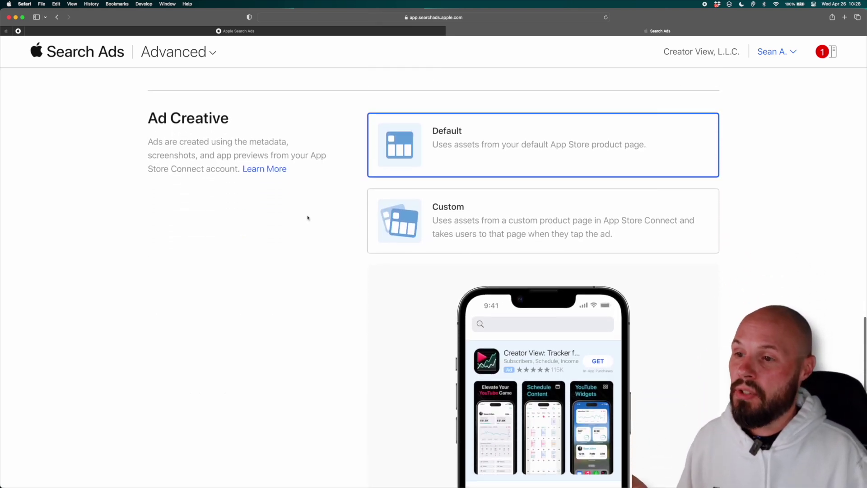
scroll(322, 221, down, 3)
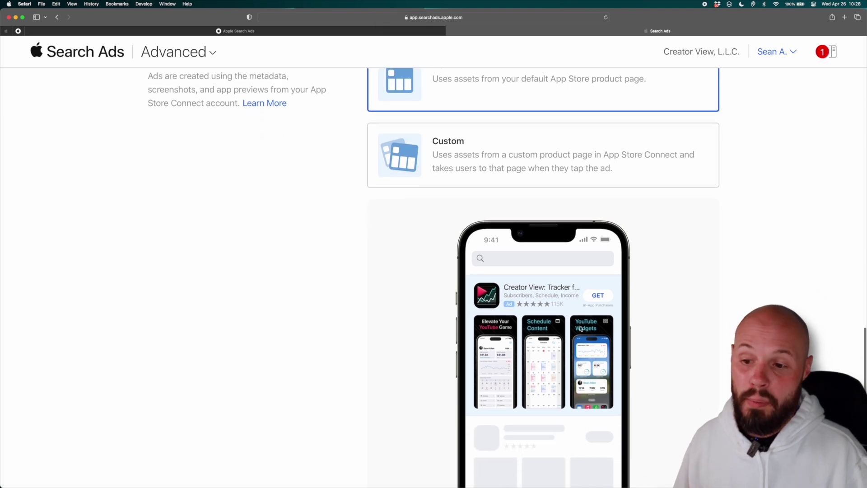
scroll(477, 123, up, 2)
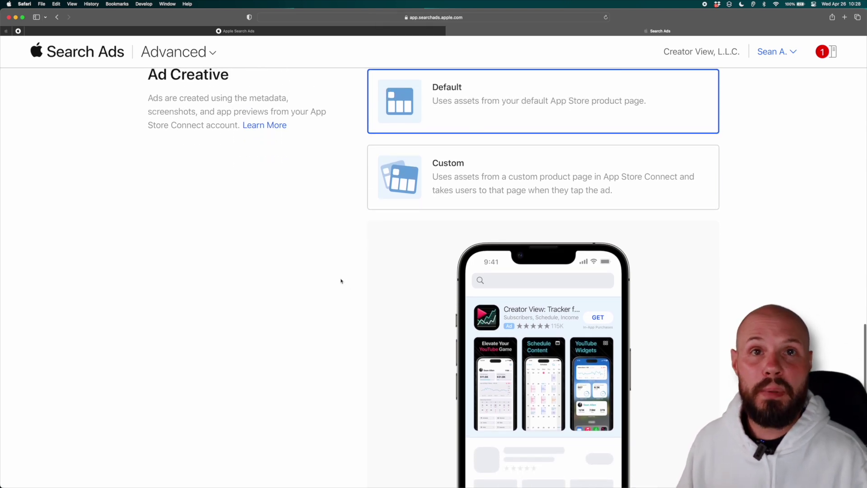
scroll(342, 280, down, 5)
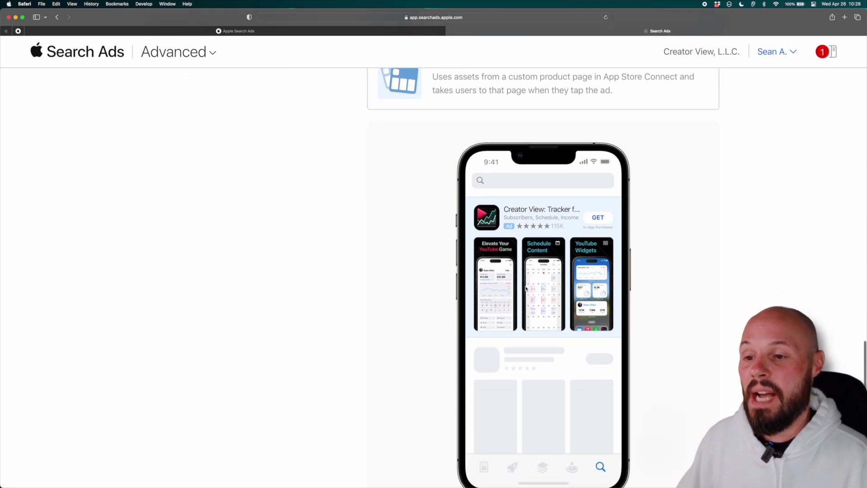
scroll(430, 248, up, 7)
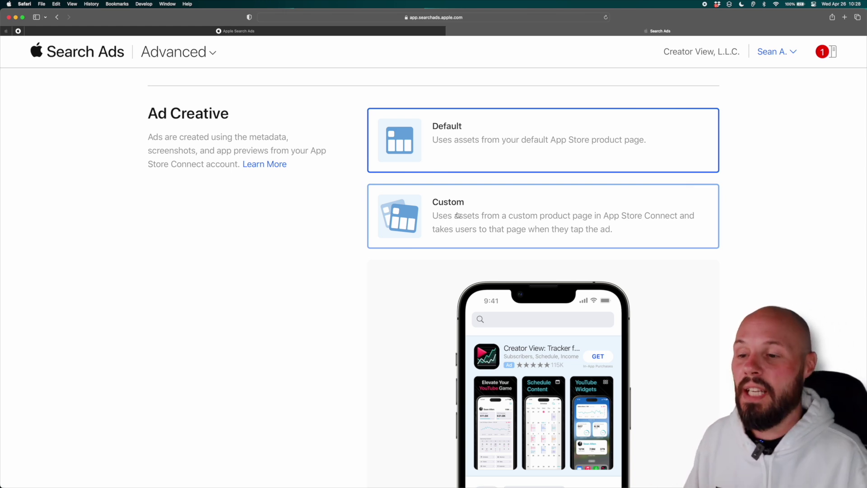
click(458, 215)
scroll(352, 238, down, 3)
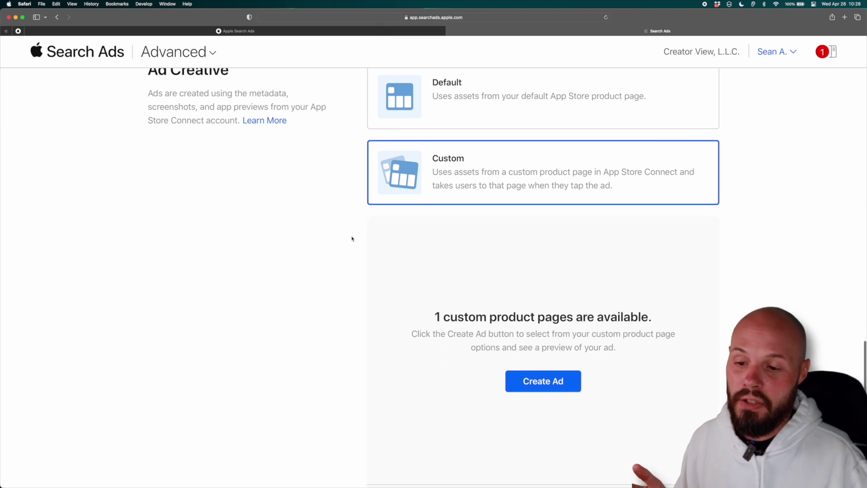
click(520, 341)
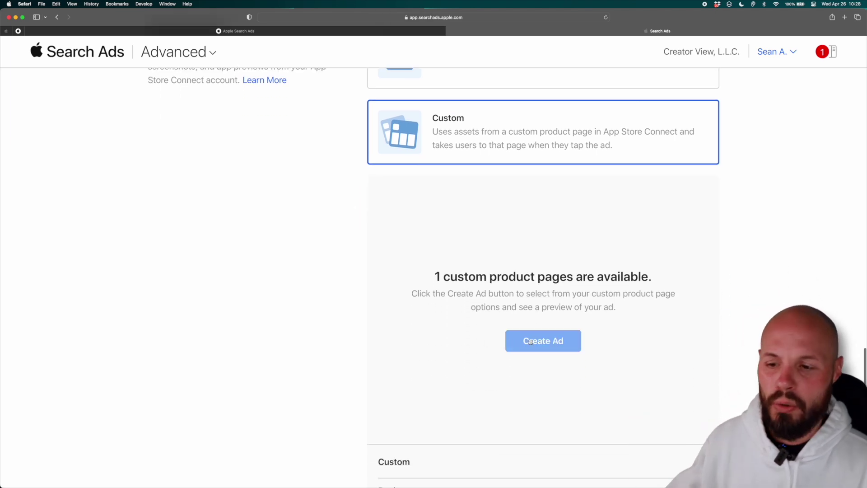
- Review the YouTube Subscribers custom product page preview on the Create Ad page
scroll(312, 237, down, 5)
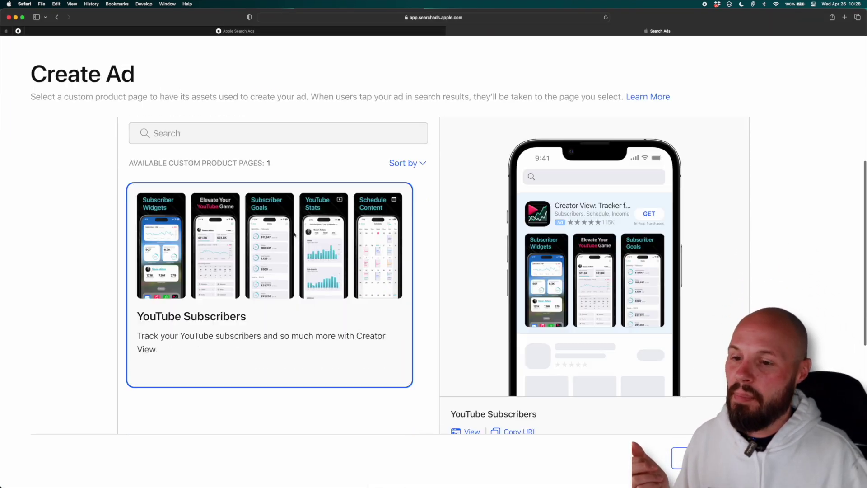
scroll(330, 245, up, 2)
scroll(320, 232, up, 3)
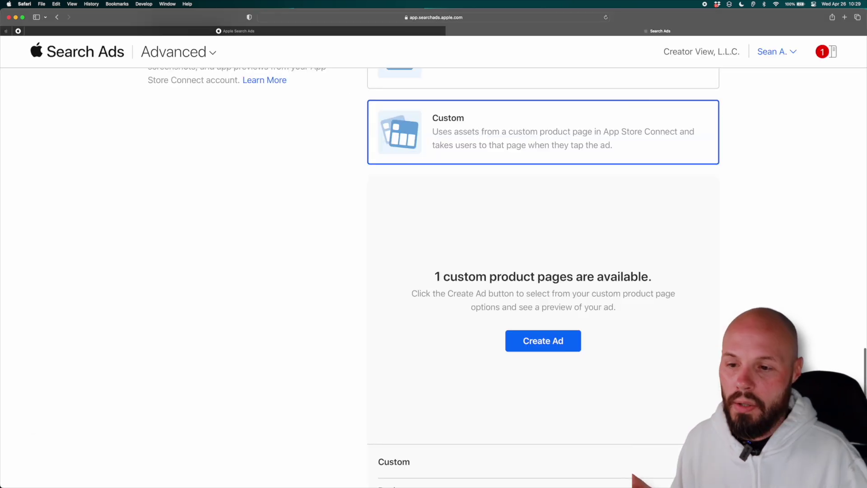
- Switch the ad creative back to Default, then leave the form for the campaigns list
scroll(505, 262, up, 1)
scroll(505, 262, up, 2)
click(397, 180)
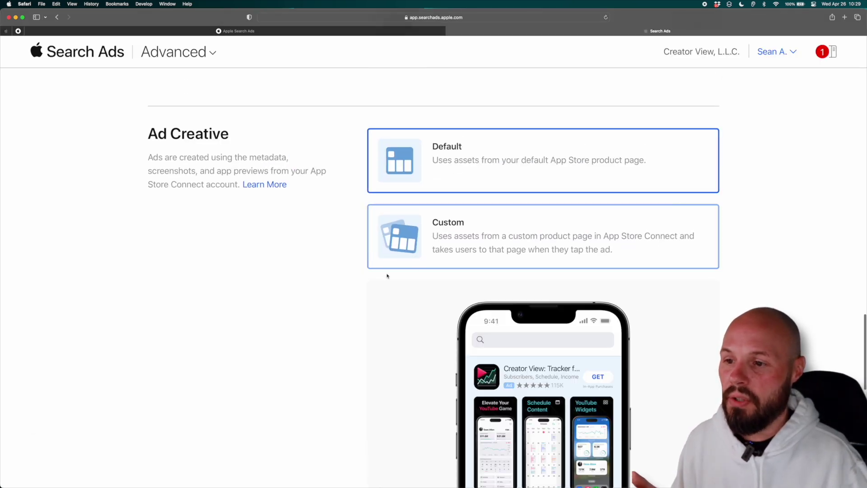
scroll(382, 278, down, 4)
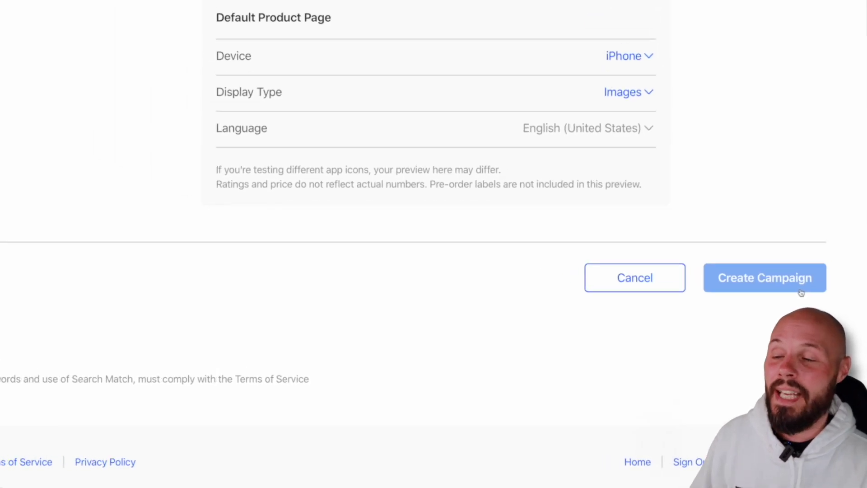
scroll(84, 45, up, 15)
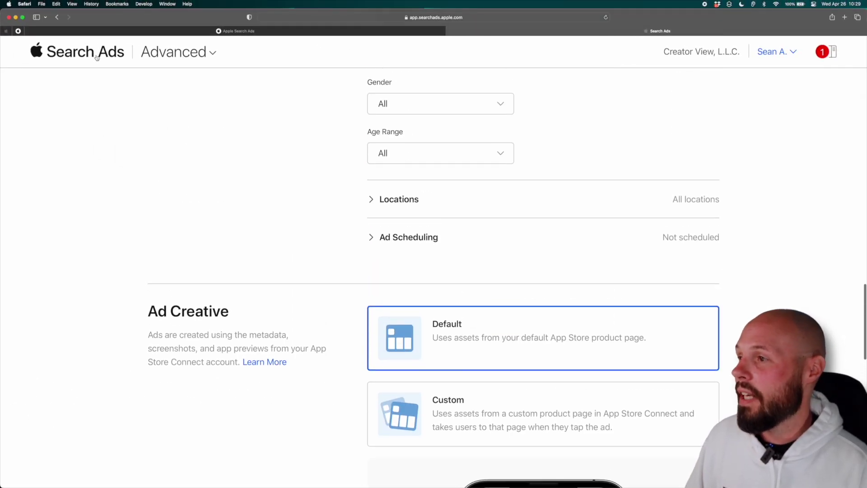
click(95, 53)
click(161, 56)
- Open the Initial Experiment campaign's Exact - United States ad group keywords
click(160, 59)
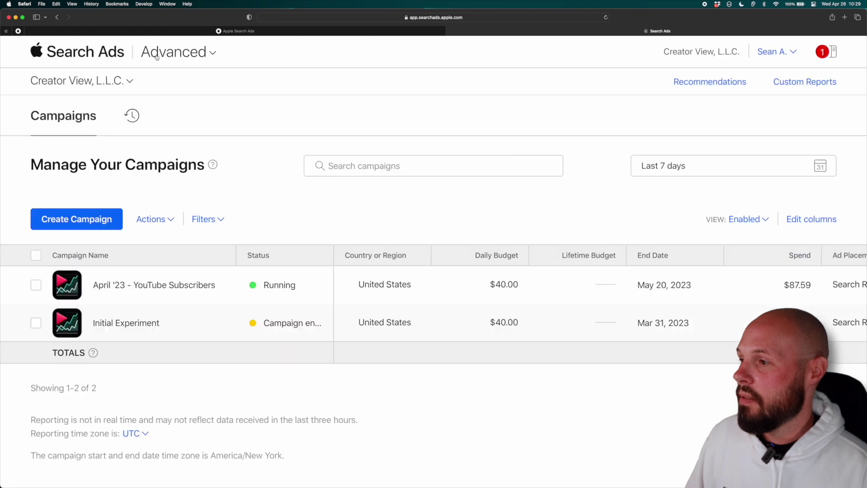
scroll(289, 185, down, 3)
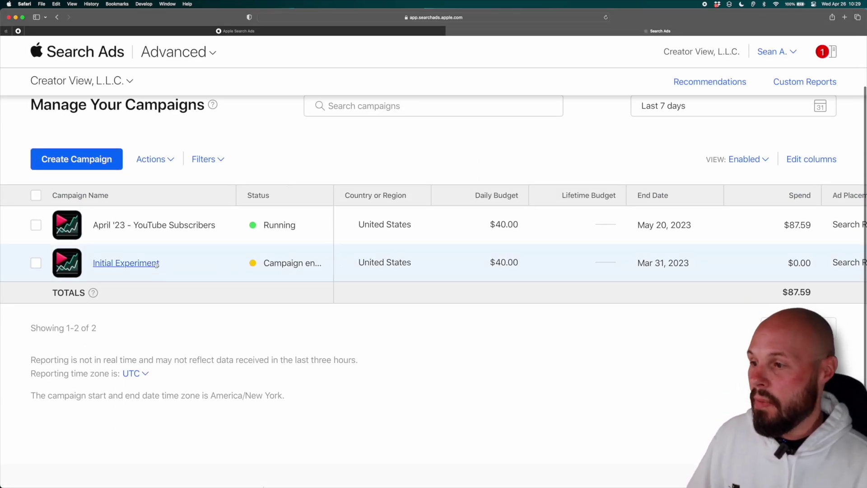
click(135, 264)
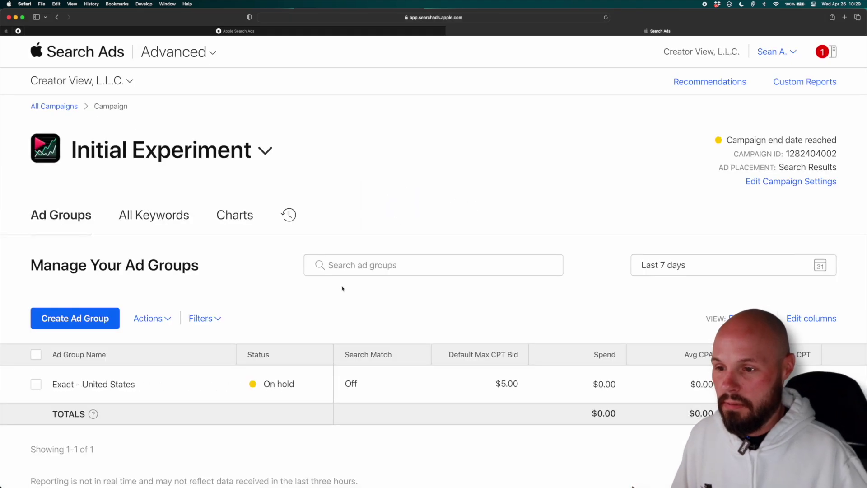
scroll(342, 286, down, 5)
click(116, 247)
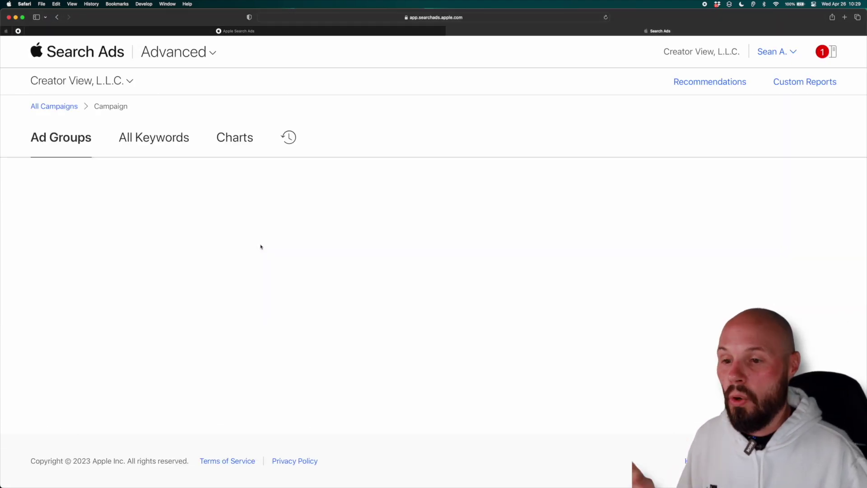
- Sort the keywords by Taps and review their stats, such as youtube subscribers' 41 taps
scroll(354, 275, down, 3)
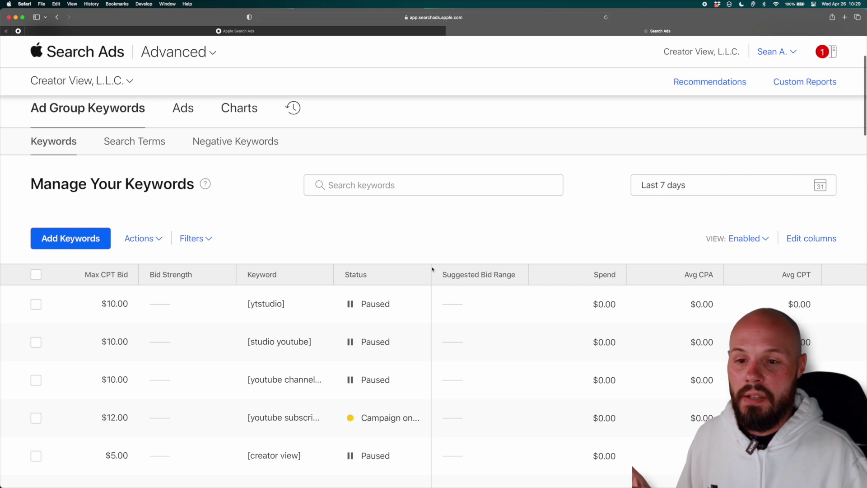
scroll(664, 275, right, 7)
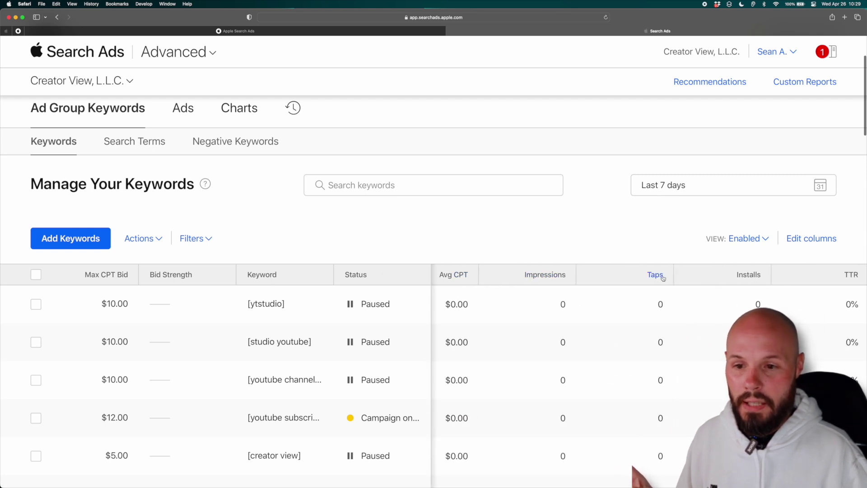
click(658, 277)
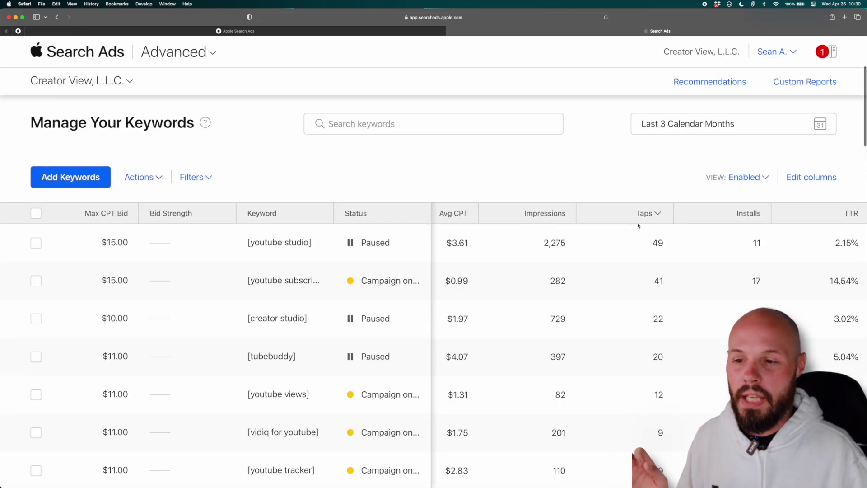
scroll(631, 224, down, 3)
scroll(632, 225, left, 5)
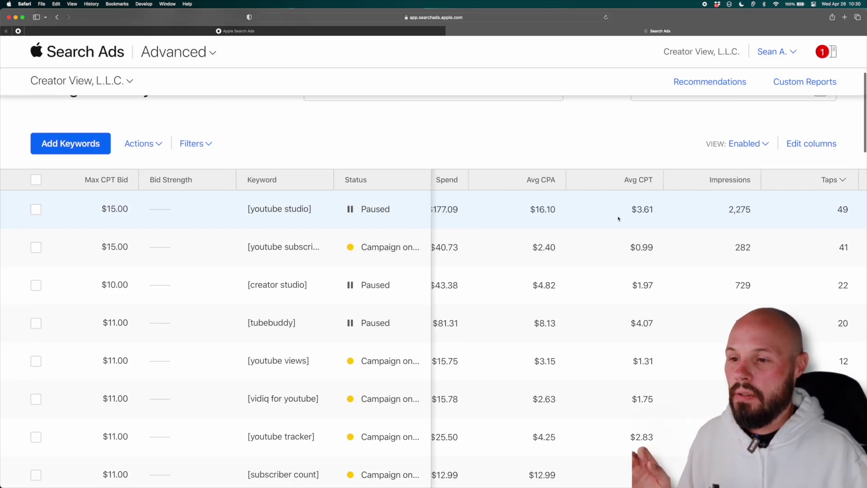
scroll(619, 219, right, 1)
scroll(611, 219, left, 1)
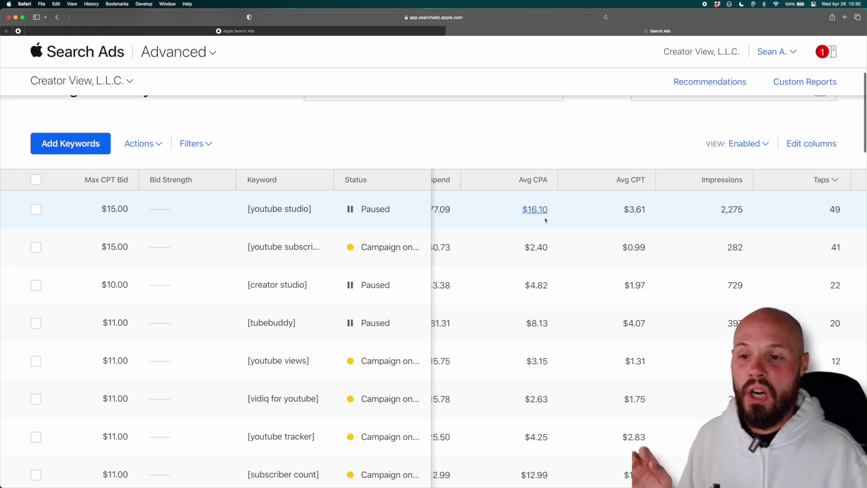
scroll(629, 221, down, 1)
scroll(633, 214, right, 1)
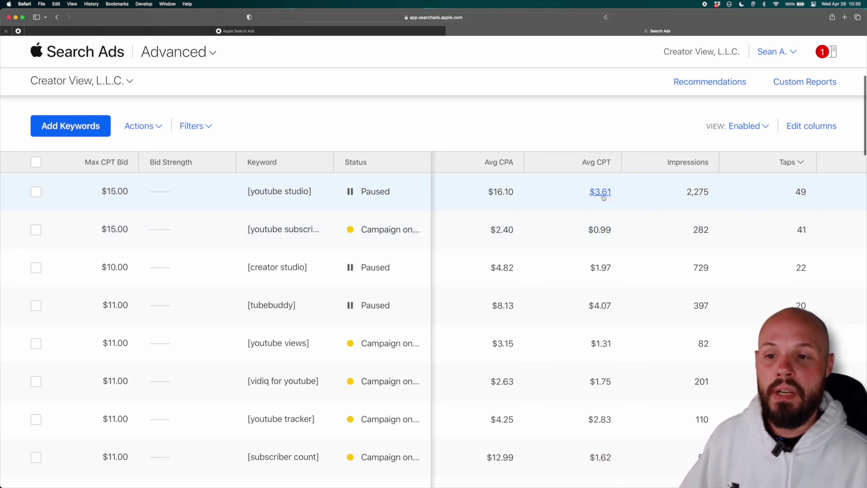
scroll(605, 196, down, 1)
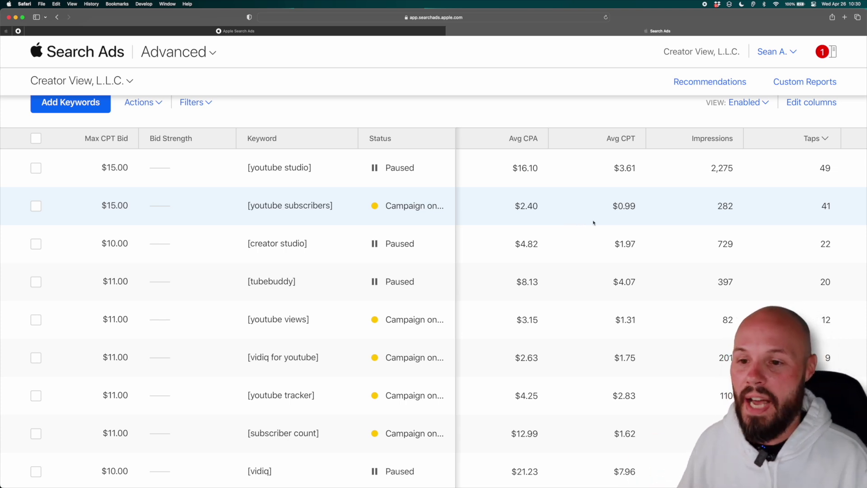
scroll(632, 216, right, 2)
scroll(629, 228, down, 3)
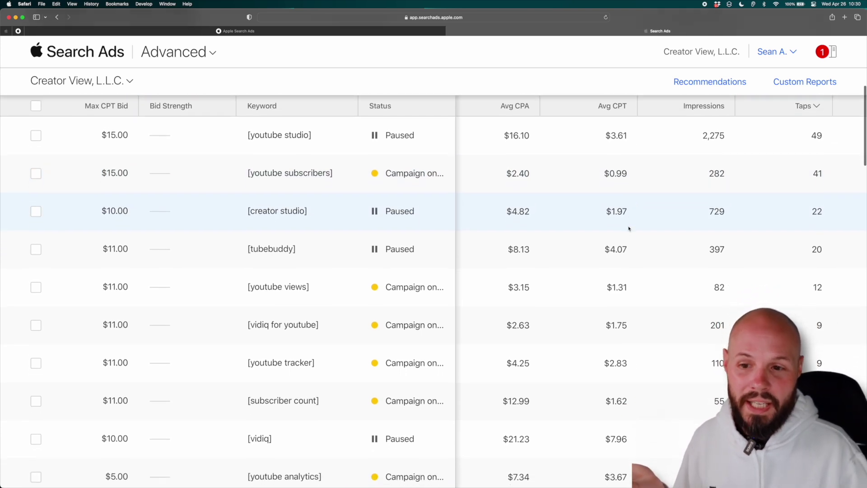
scroll(633, 259, down, 6)
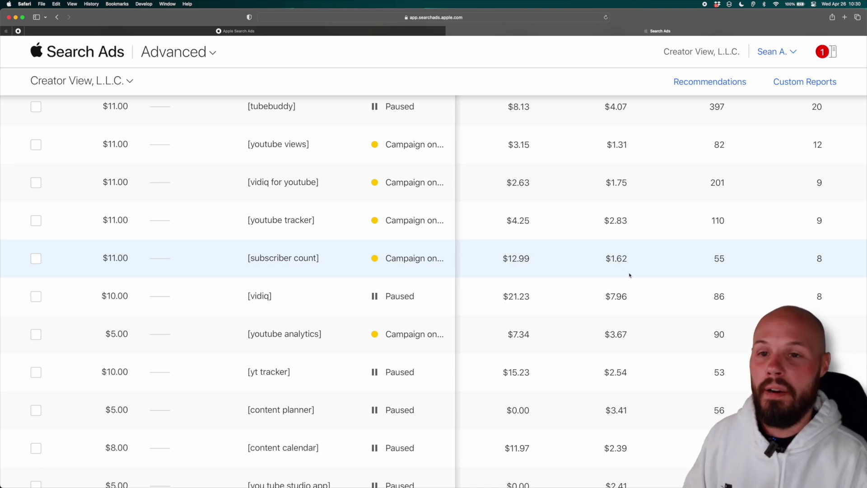
scroll(629, 276, up, 10)
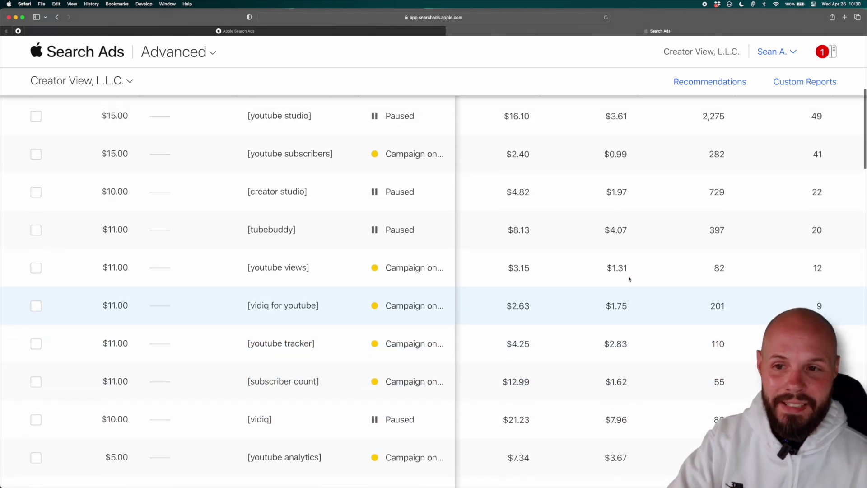
scroll(629, 277, left, 2)
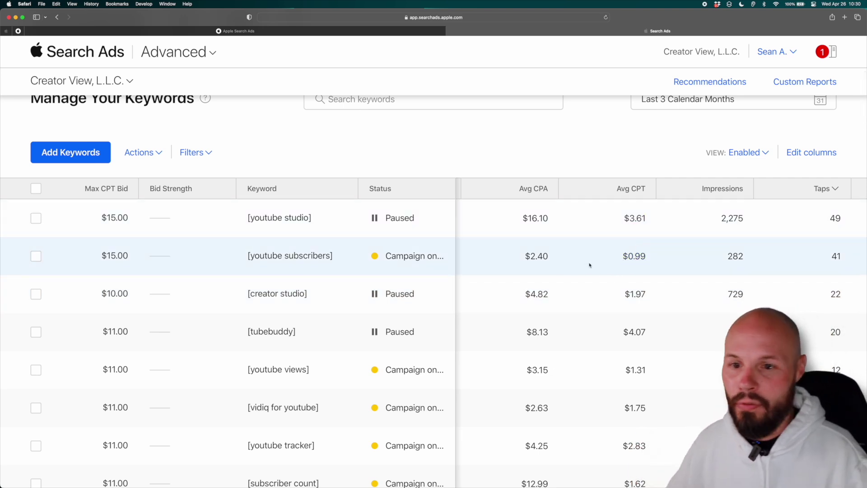
scroll(594, 270, down, 1)
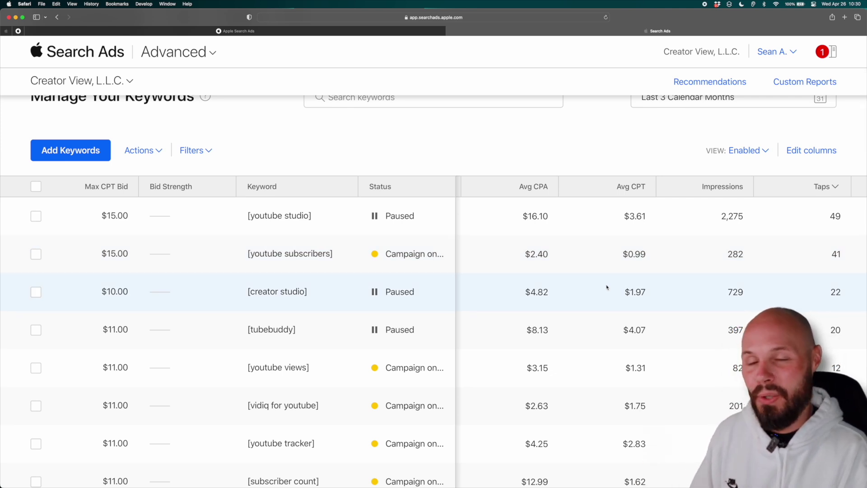